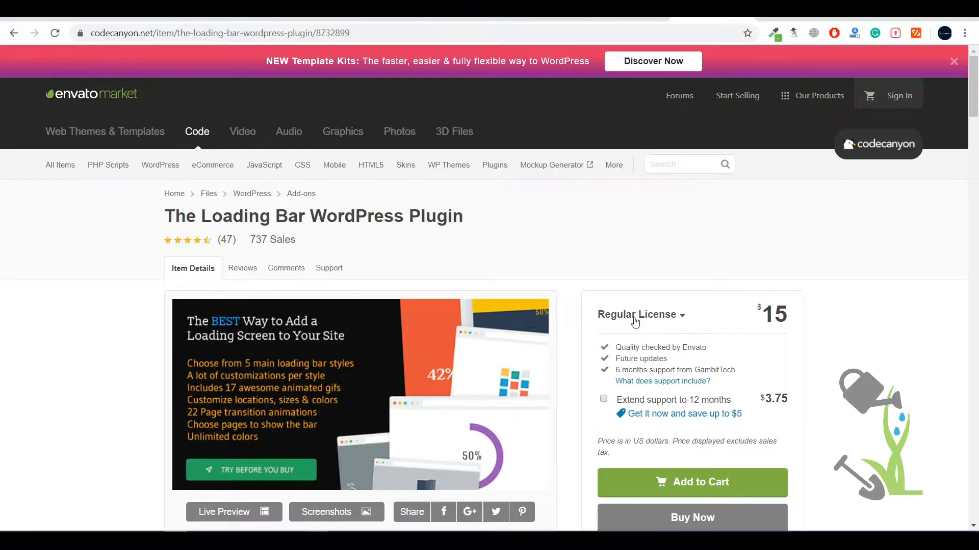
# - Look through the item details of The Loading Bar WordPress Plugin on its CodeCanyon page
pyautogui.scroll(-10, 579, 332)
pyautogui.scroll(-15, 587, 349)
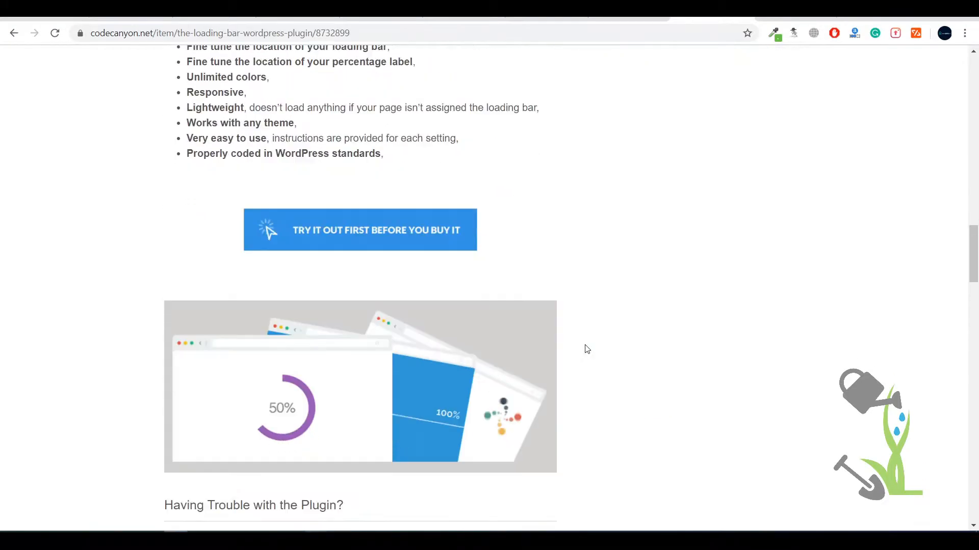
pyautogui.scroll(20, 590, 349)
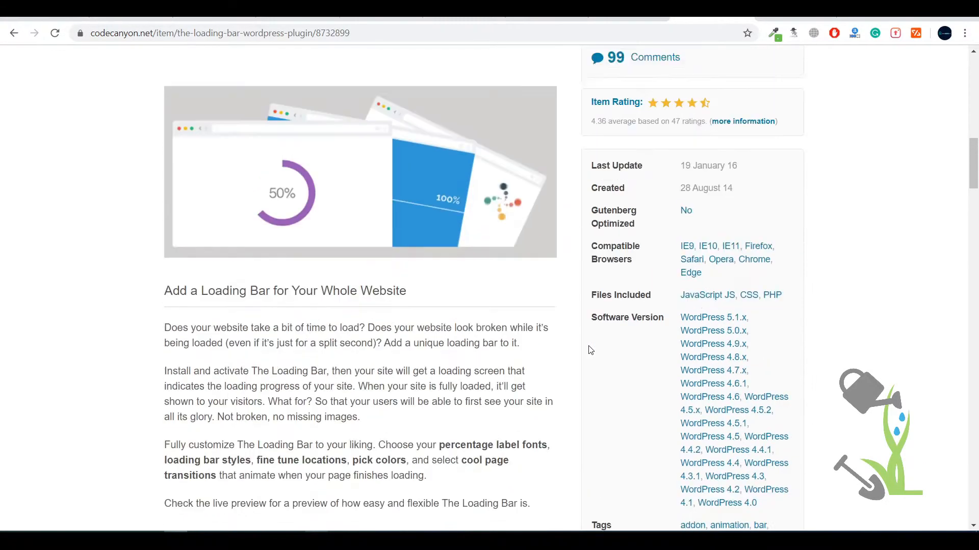
pyautogui.scroll(-13, 590, 350)
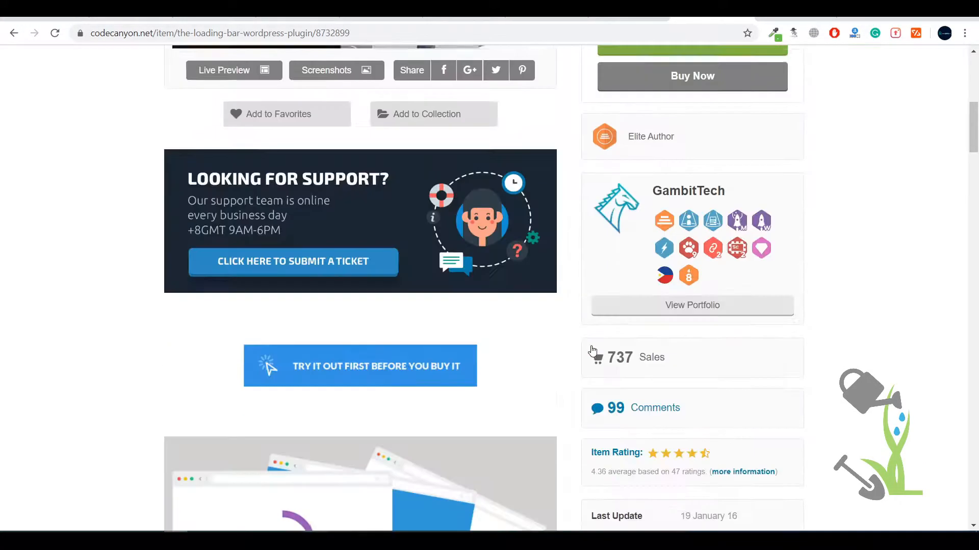
pyautogui.scroll(12, 591, 349)
pyautogui.scroll(1, 593, 350)
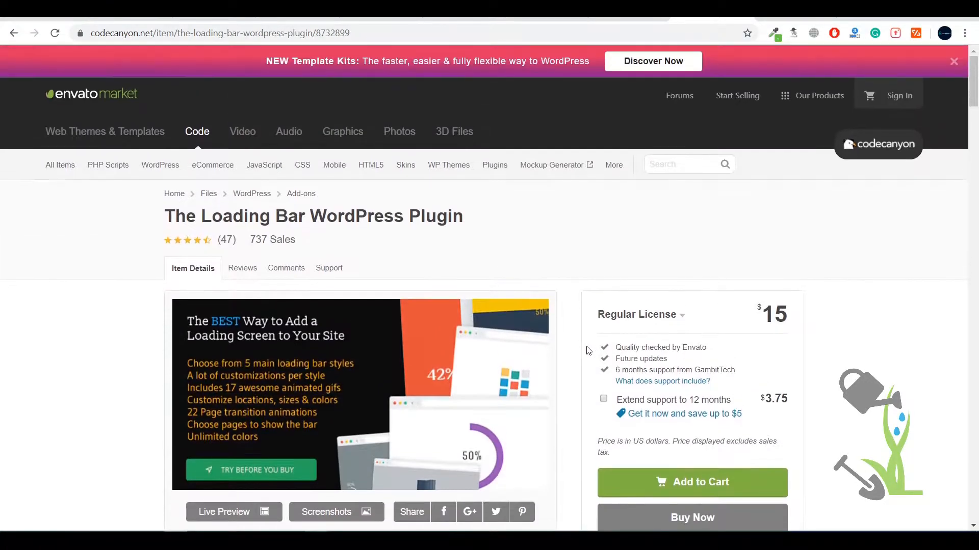
pyautogui.scroll(-6, 590, 257)
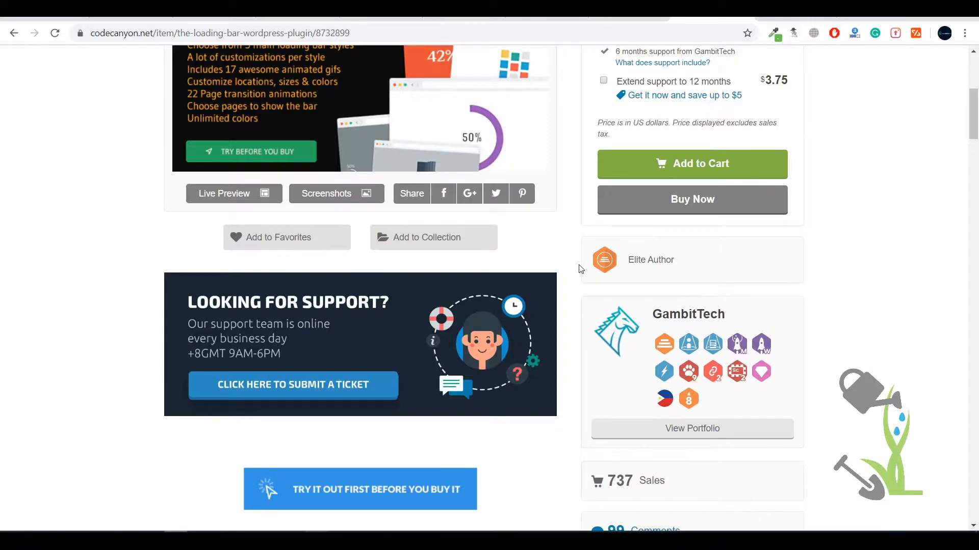
# - Review the loading bar styles in the plugin's live preview and return to the CodeCanyon item page
pyautogui.click(222, 194)
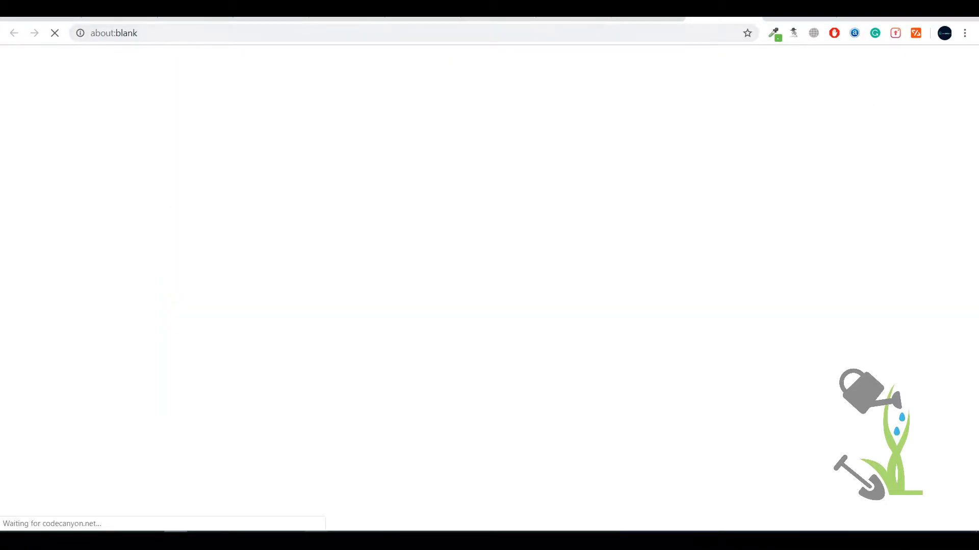
pyautogui.scroll(-11, 537, 290)
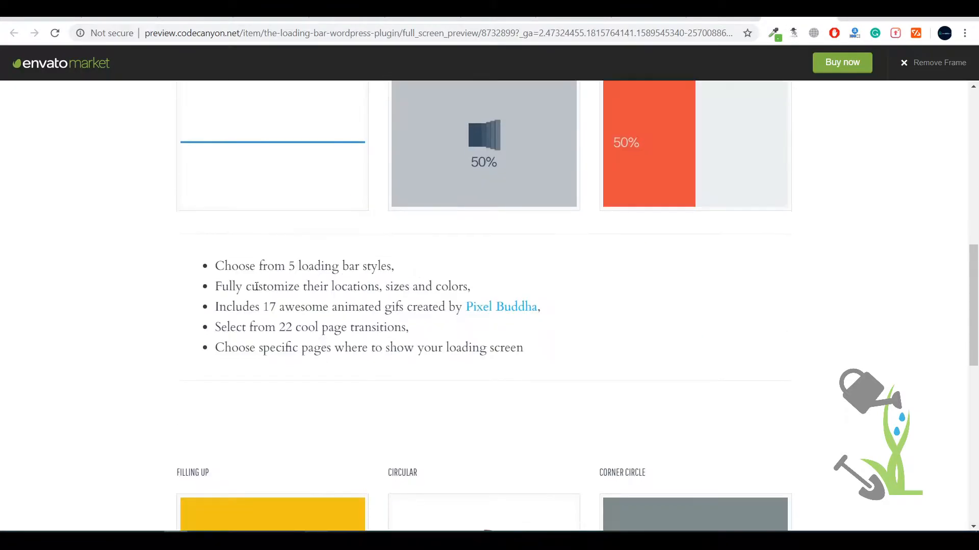
pyautogui.scroll(-3, 538, 284)
pyautogui.scroll(-6, 539, 284)
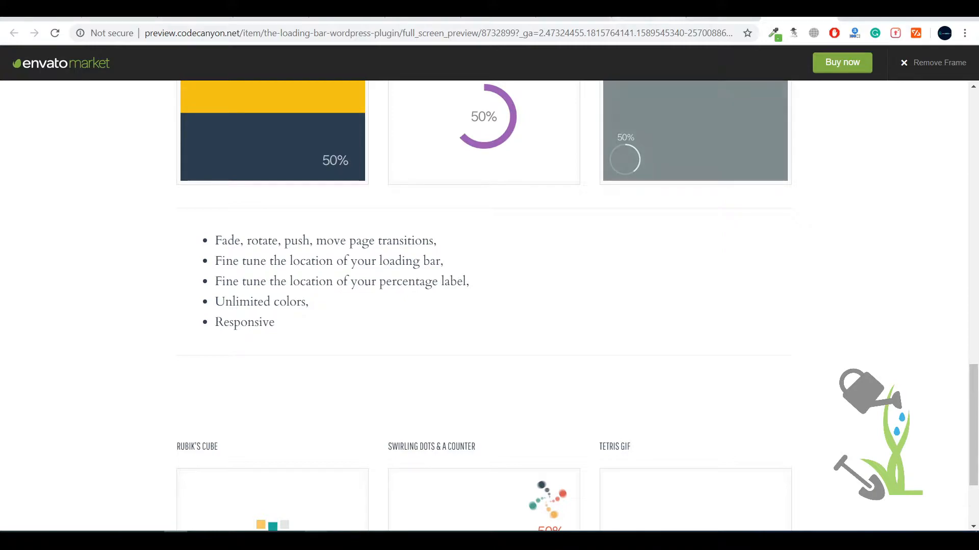
pyautogui.click(652, 19)
pyautogui.middleClick(586, 383)
pyautogui.scroll(6, 585, 384)
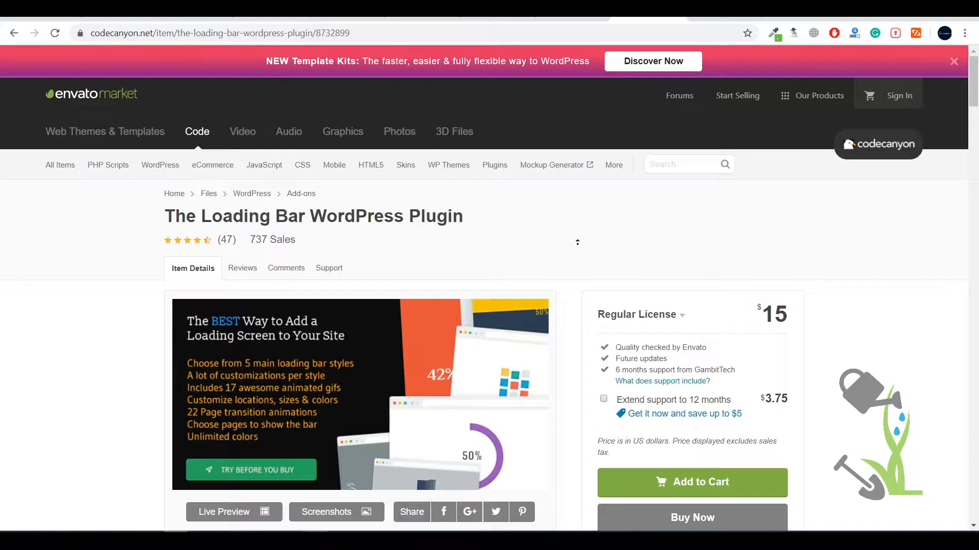
# - Switch to the Organic Store website and look over its home page and the All Products shop page
pyautogui.click(575, 12)
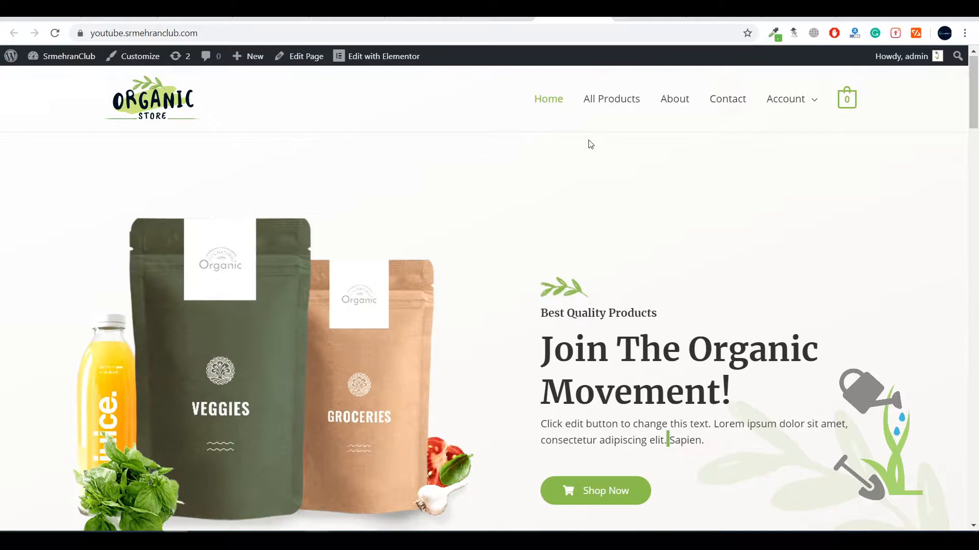
pyautogui.scroll(-12, 586, 145)
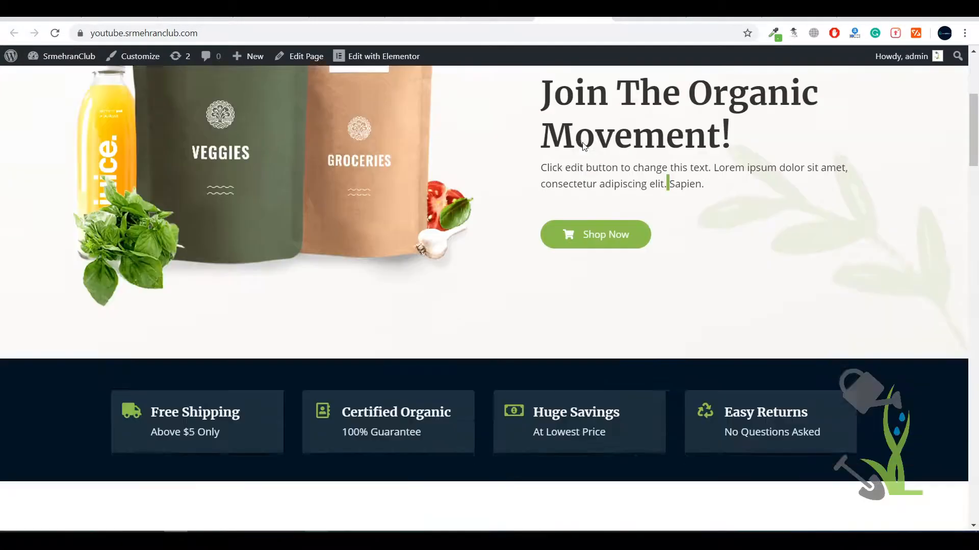
pyautogui.scroll(-18, 526, 149)
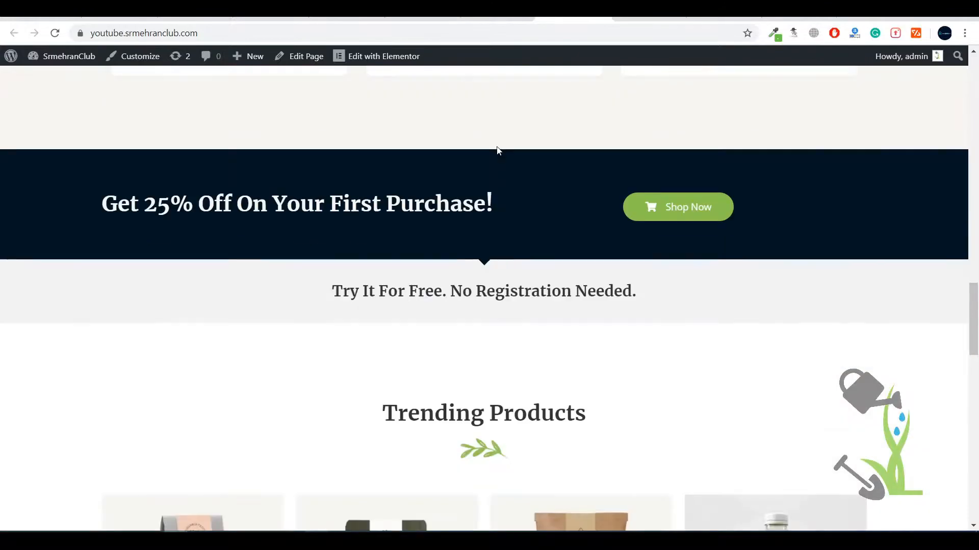
pyautogui.scroll(-8, 514, 223)
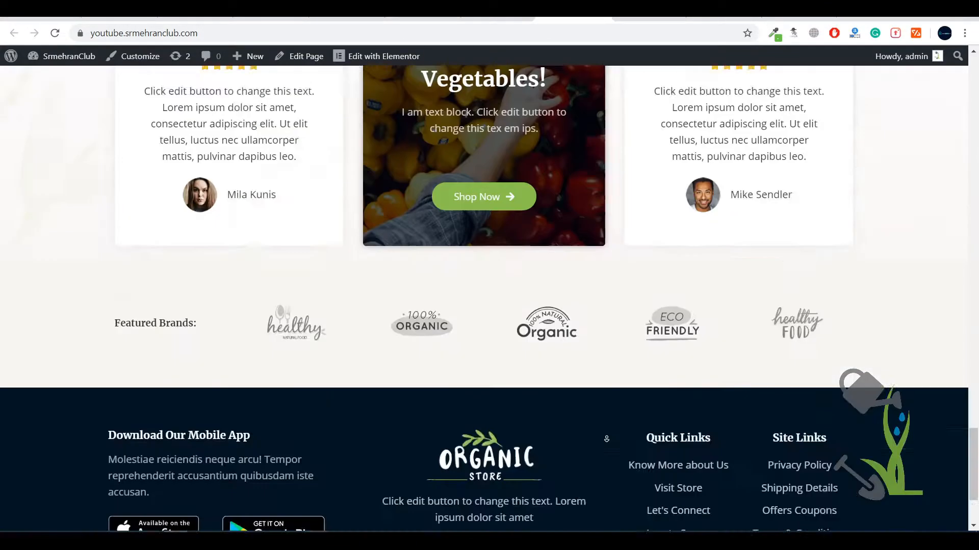
pyautogui.scroll(20, 626, 179)
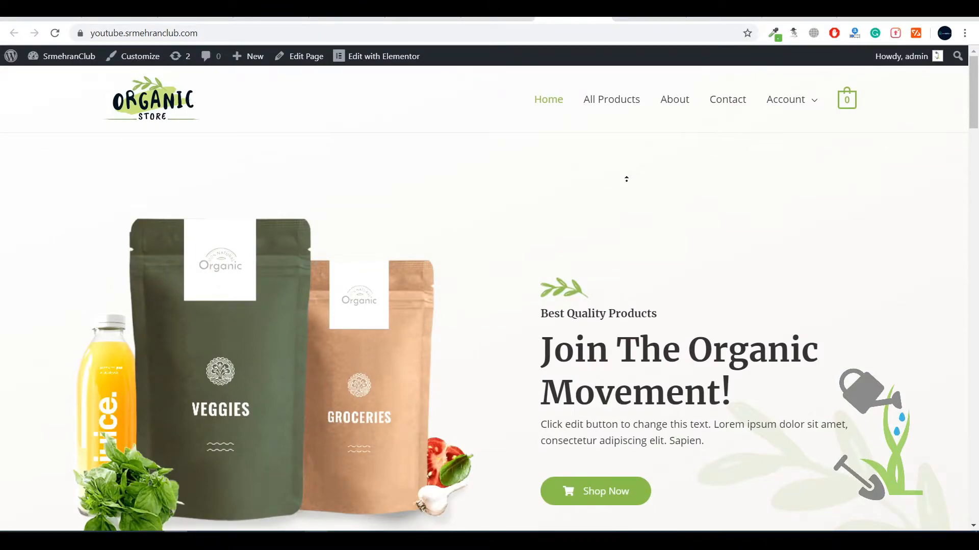
pyautogui.click(627, 102)
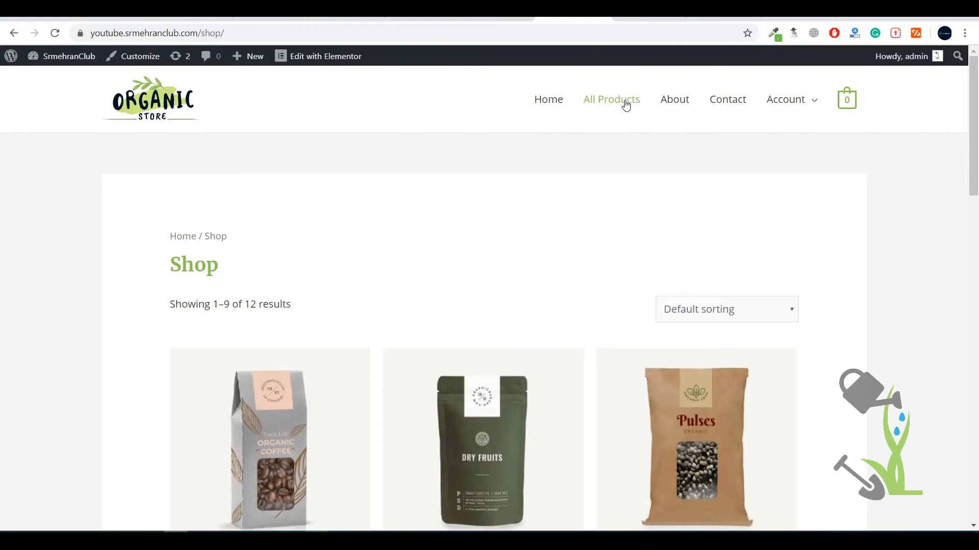
pyautogui.click(193, 105)
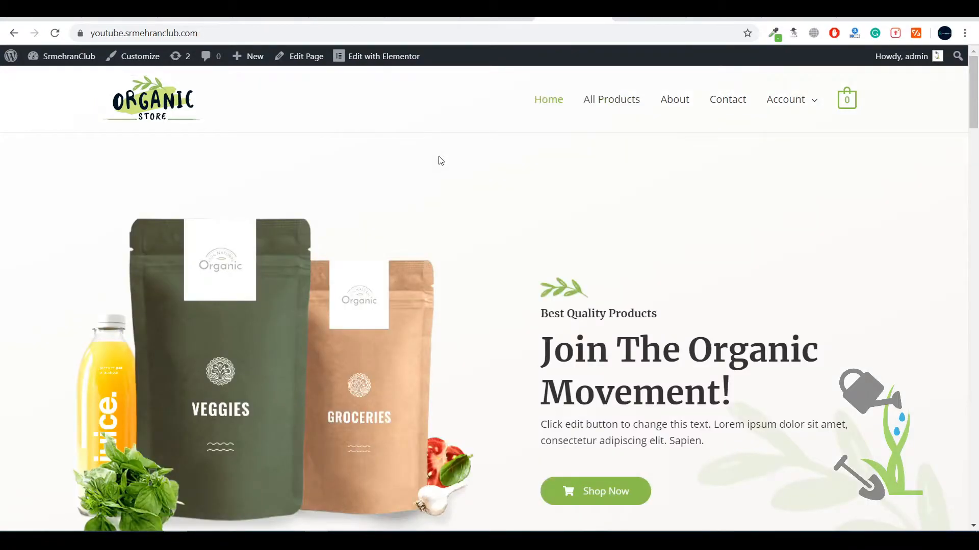
# - Open the store's WordPress dashboard at youtube.srmehranclub.com/wp-admin
pyautogui.click(434, 31)
pyautogui.click(494, 31)
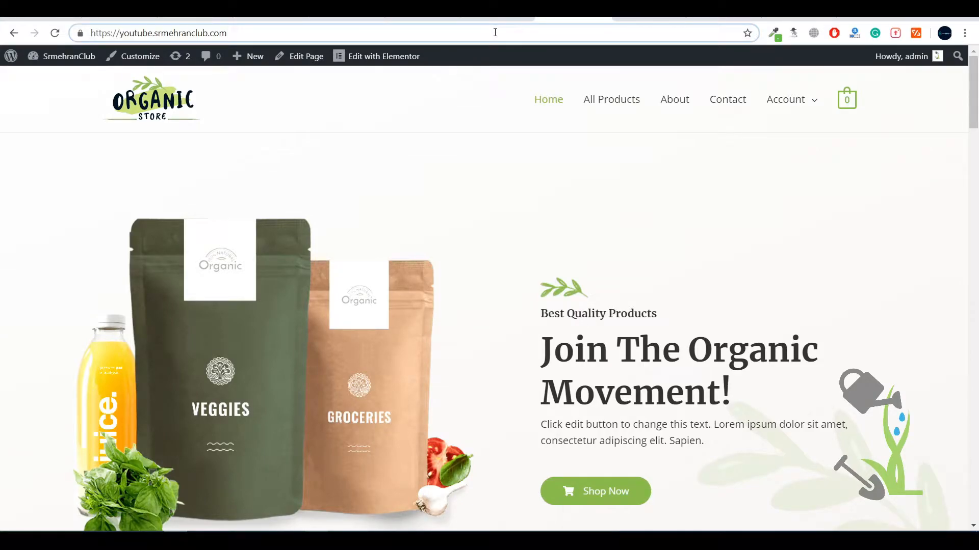
pyautogui.write('/')
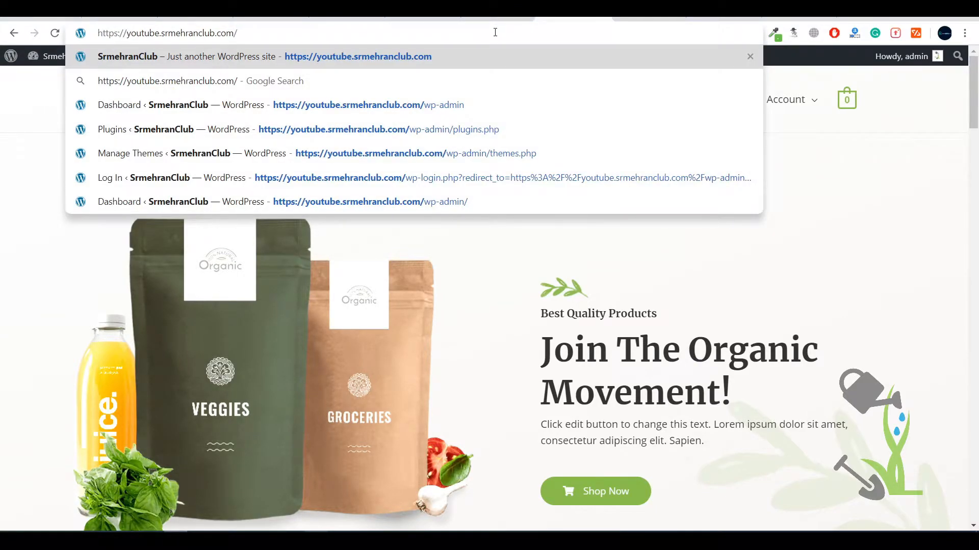
pyautogui.write('wp-admin')
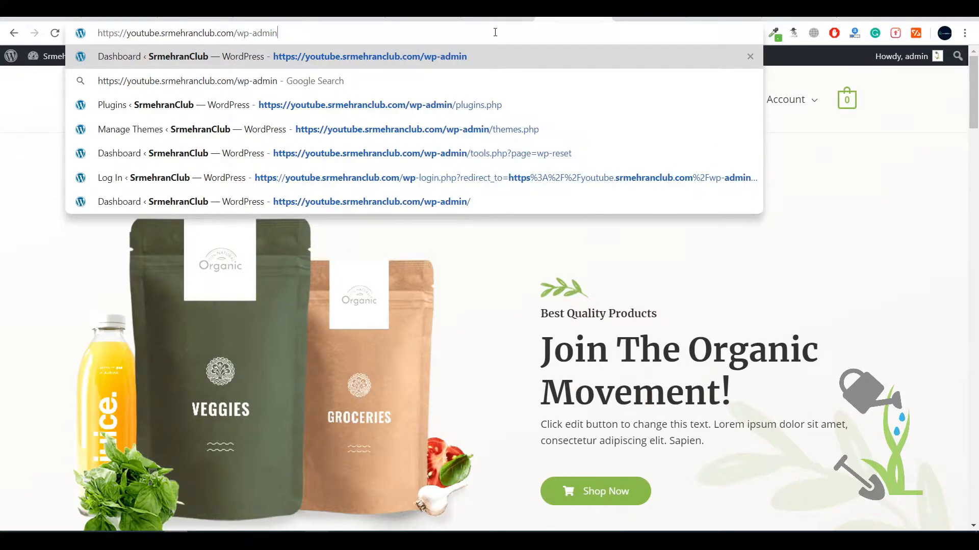
pyautogui.press('Return')
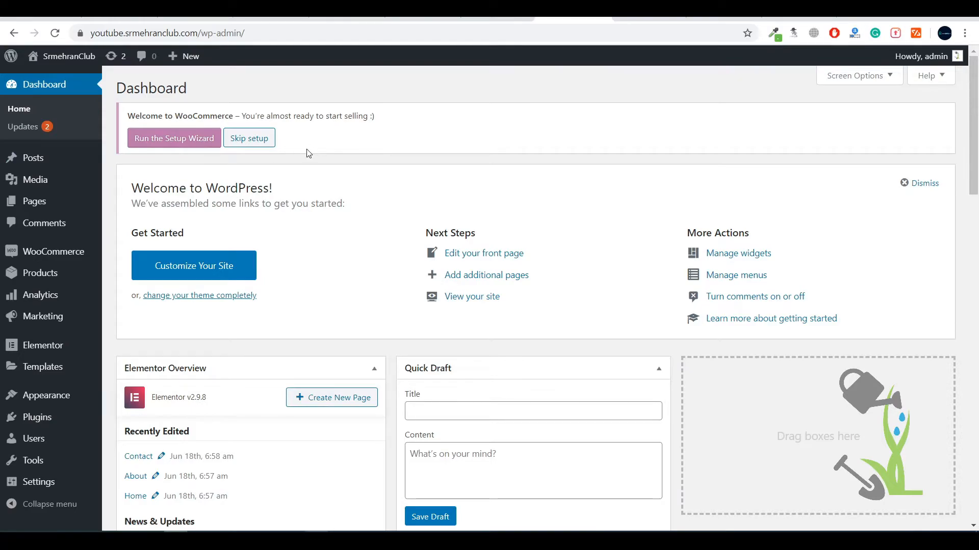
# - Set the site's permalink structure to Post name and save the changes
pyautogui.moveTo(79, 484)
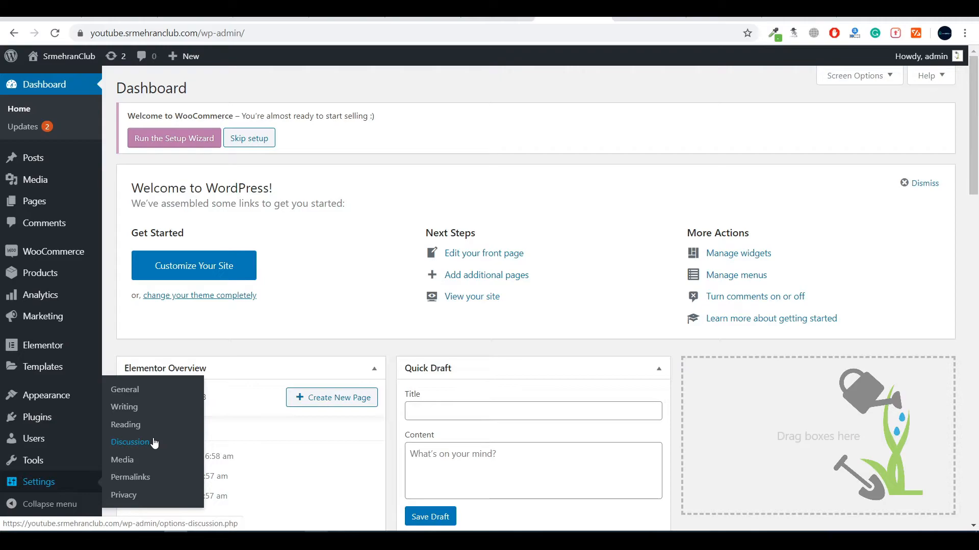
pyautogui.click(165, 477)
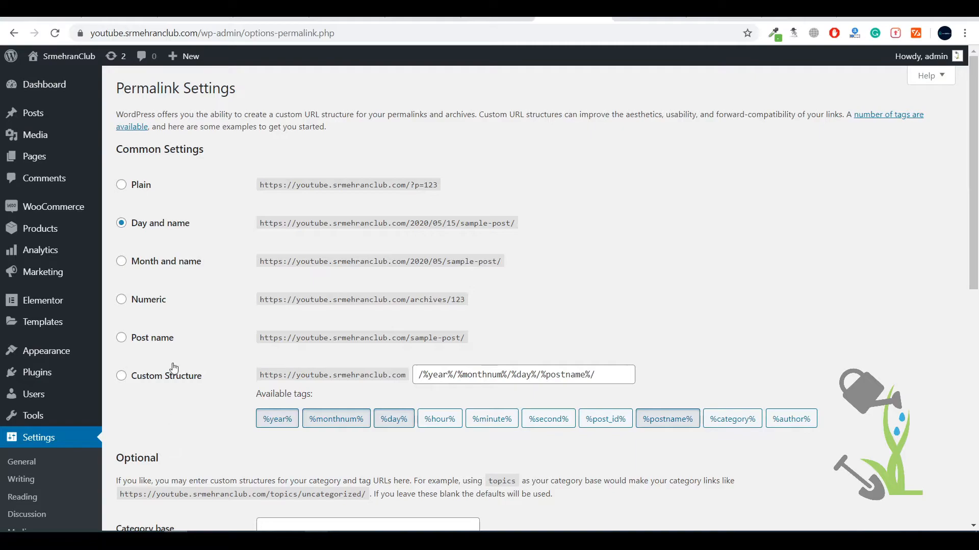
pyautogui.click(153, 338)
pyautogui.scroll(-9, 187, 337)
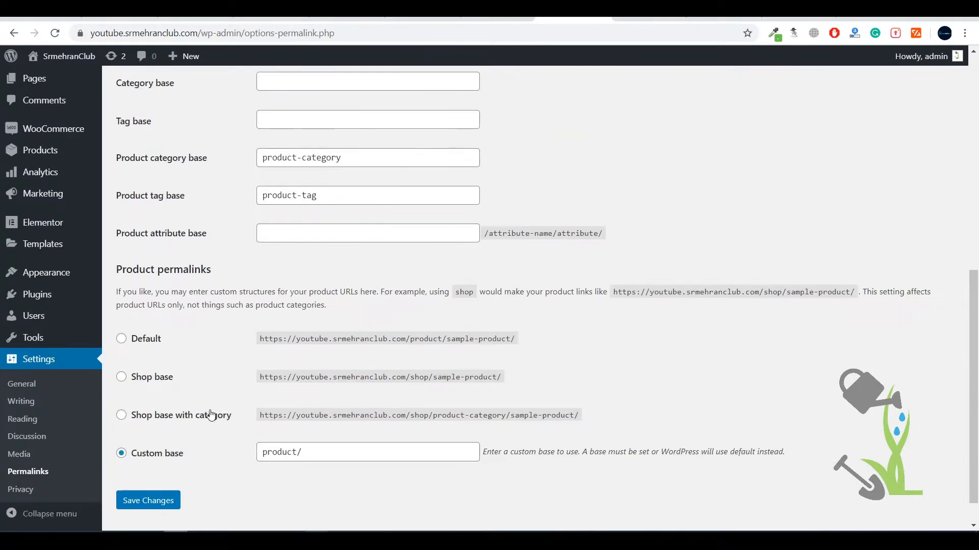
pyautogui.scroll(-1, 211, 416)
pyautogui.click(171, 495)
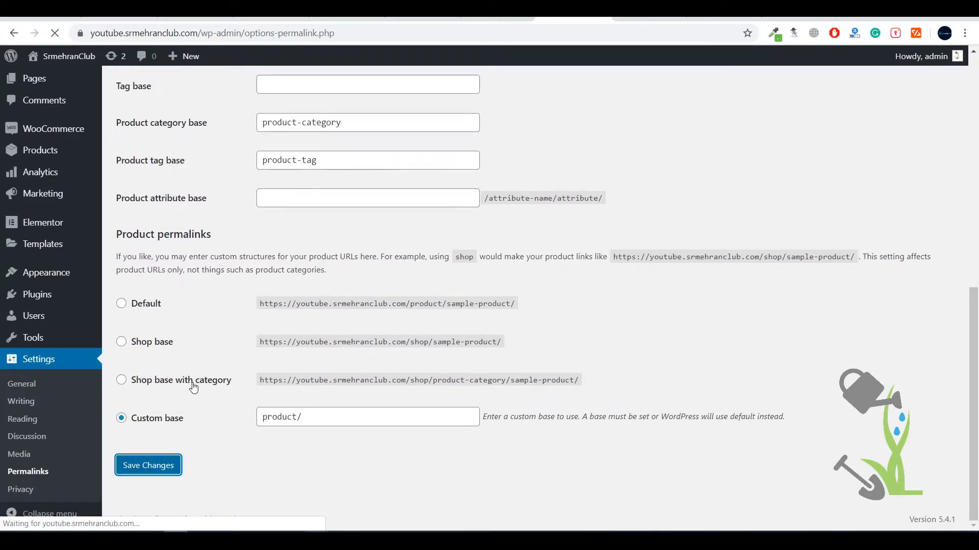
pyautogui.moveTo(71, 416)
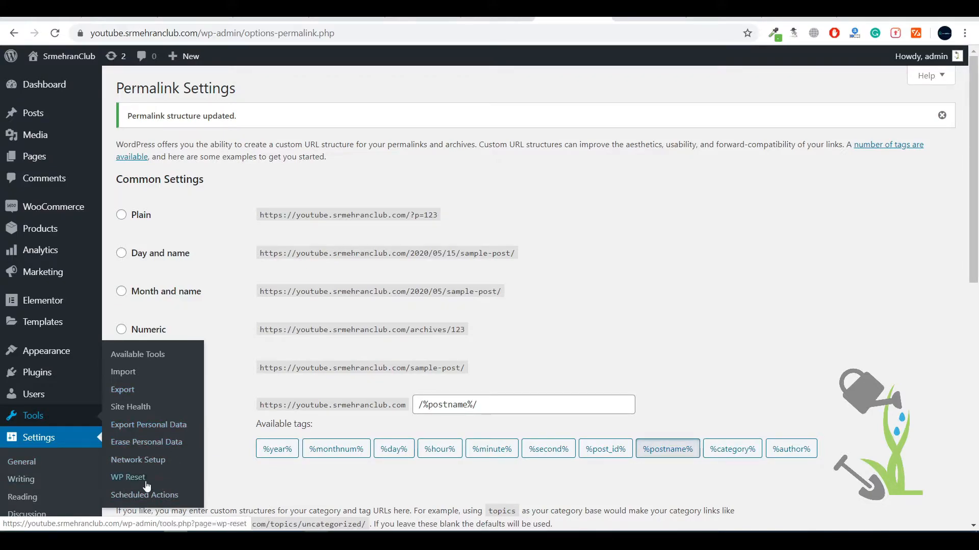
pyautogui.moveTo(79, 393)
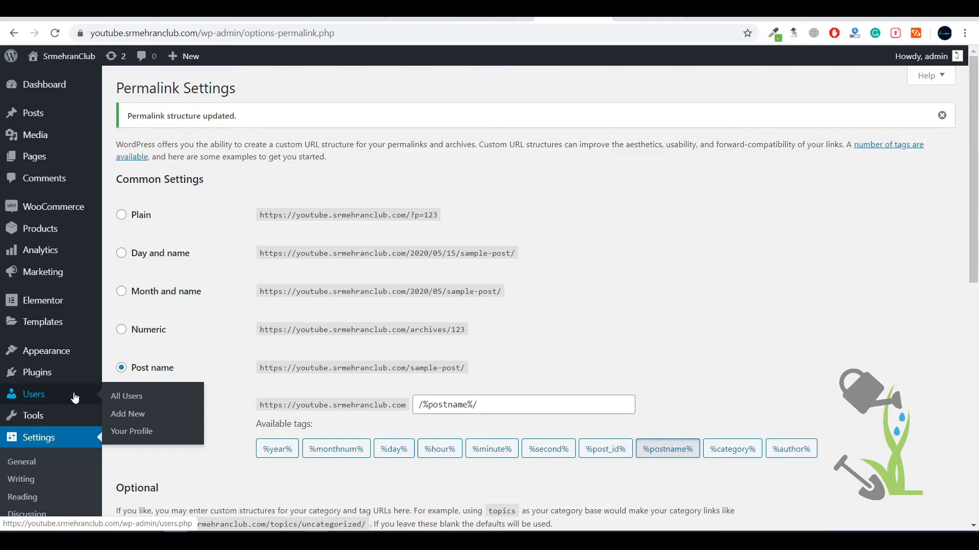
pyautogui.moveTo(87, 349)
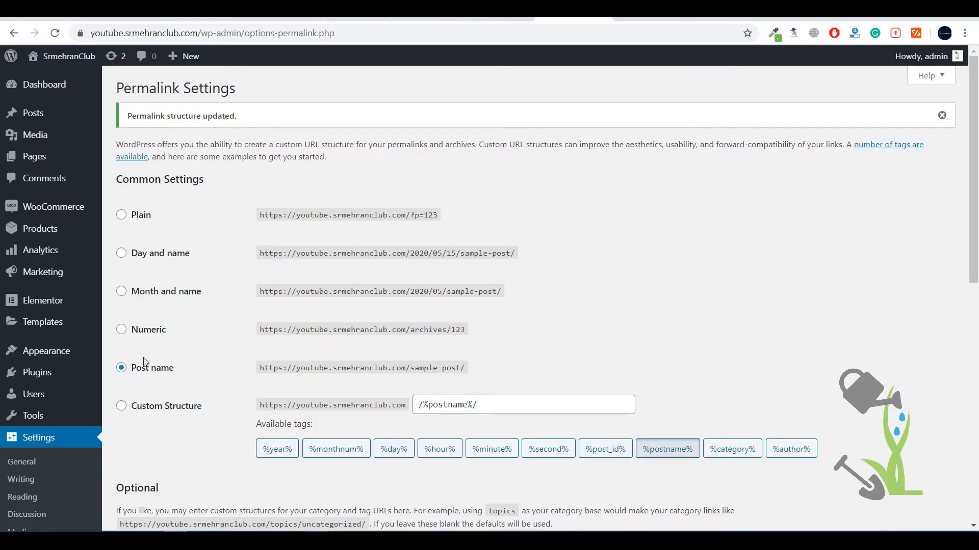
# - Open the WordPress page for adding new plugins
pyautogui.moveTo(81, 376)
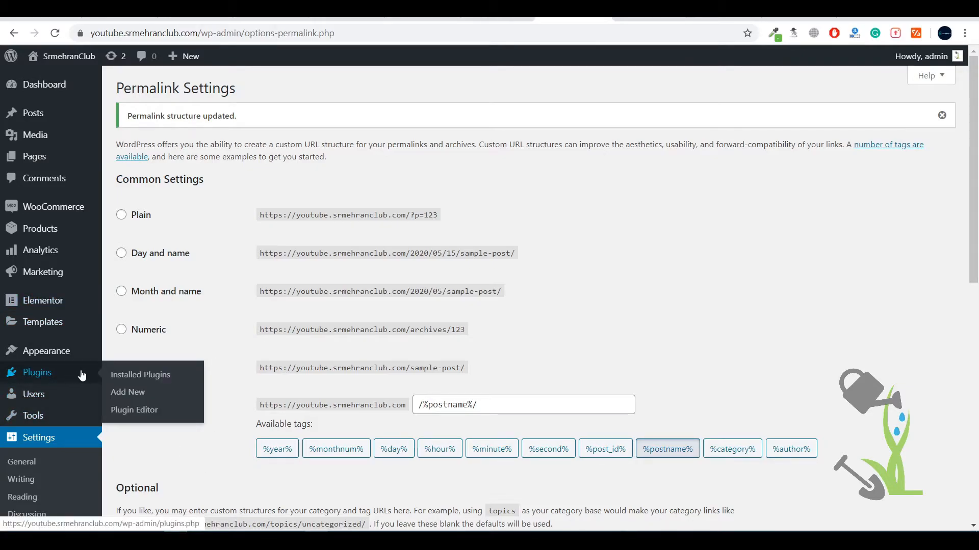
pyautogui.click(127, 393)
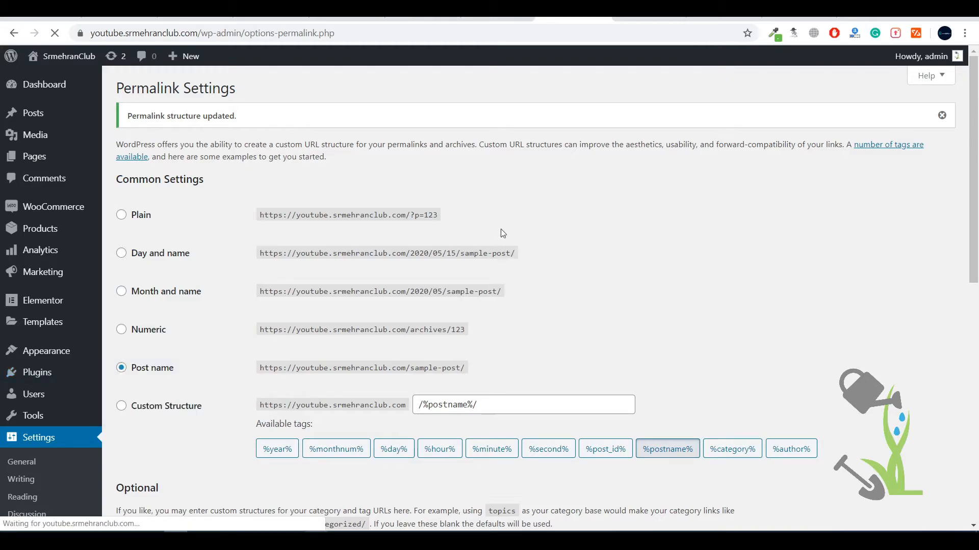
pyautogui.scroll(-5, 557, 221)
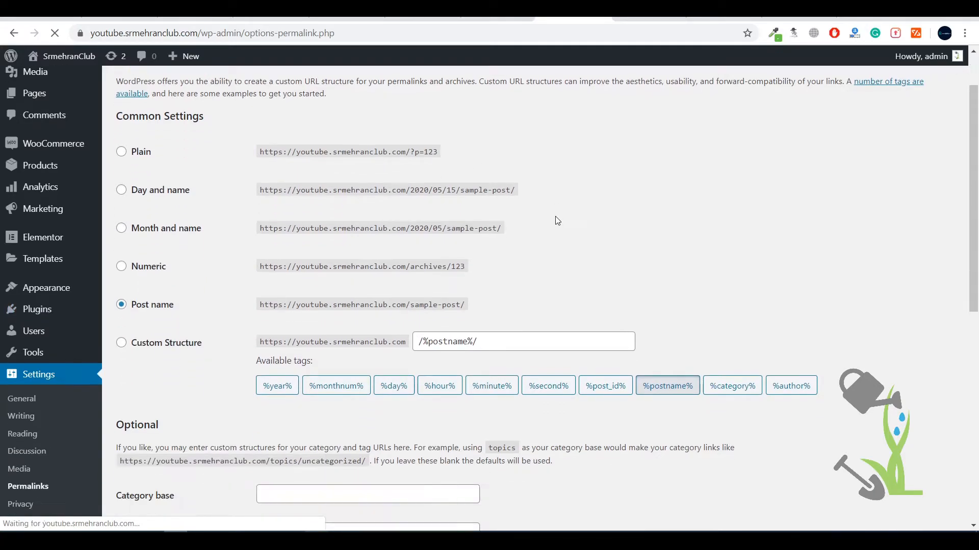
pyautogui.scroll(3, 562, 212)
pyautogui.scroll(3, 562, 206)
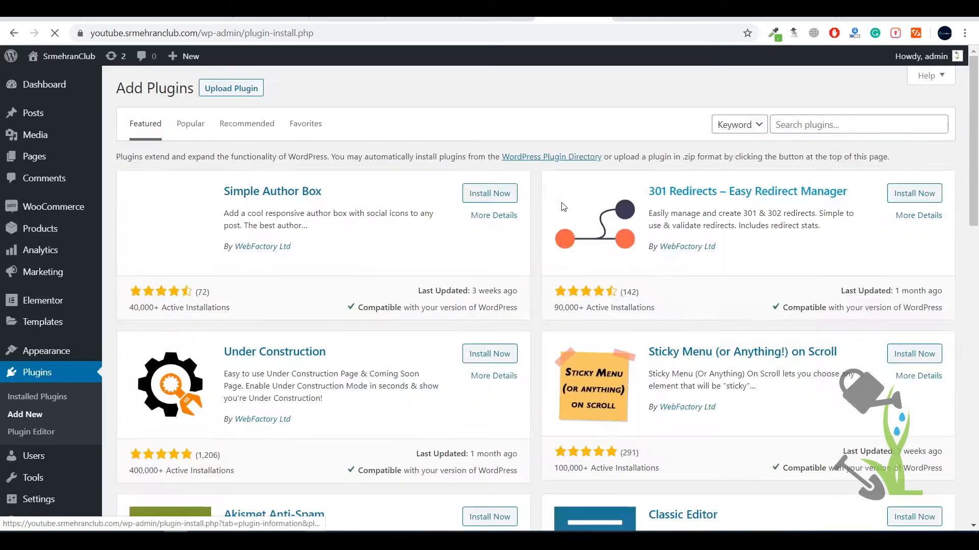
# - Look through the featured plugins and the popular plugins available for installation
pyautogui.scroll(-5, 559, 203)
pyautogui.scroll(-12, 561, 203)
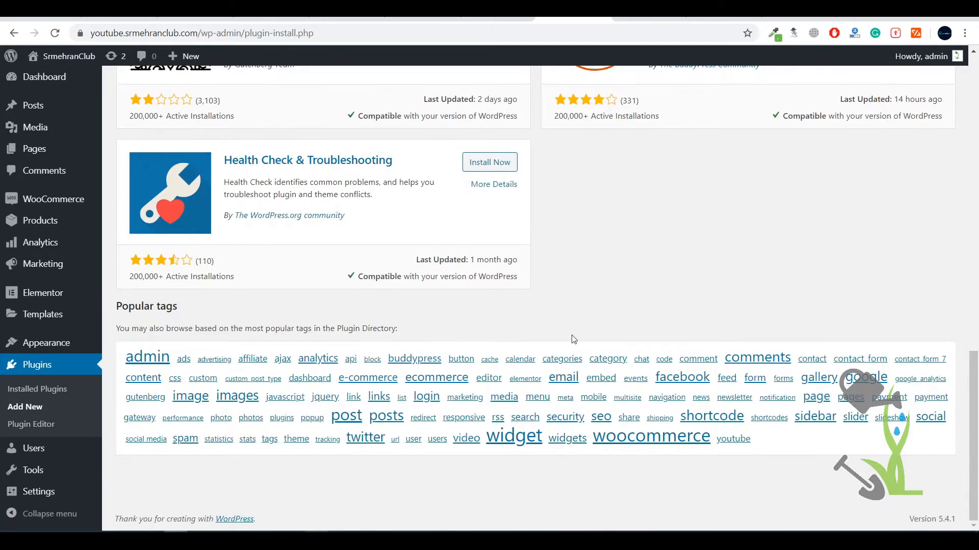
pyautogui.scroll(17, 560, 204)
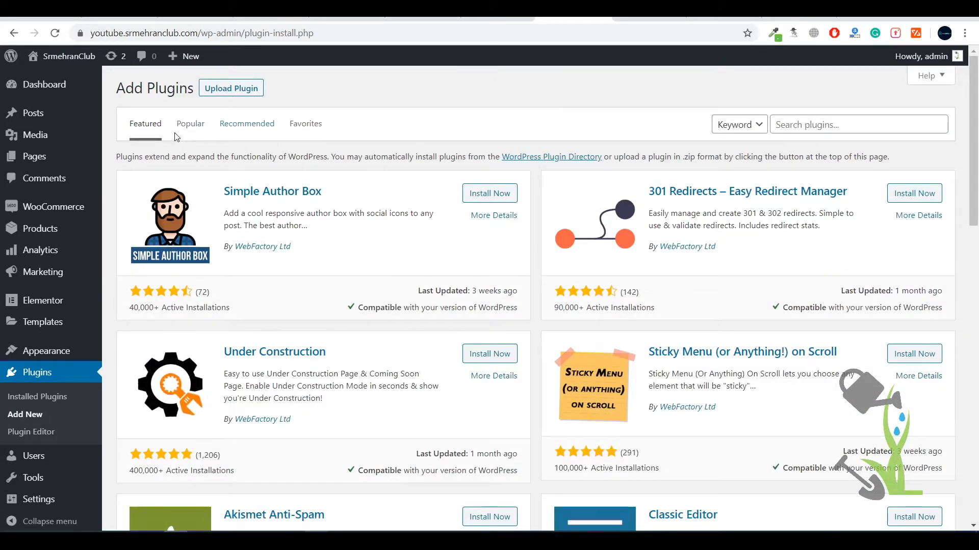
pyautogui.click(203, 131)
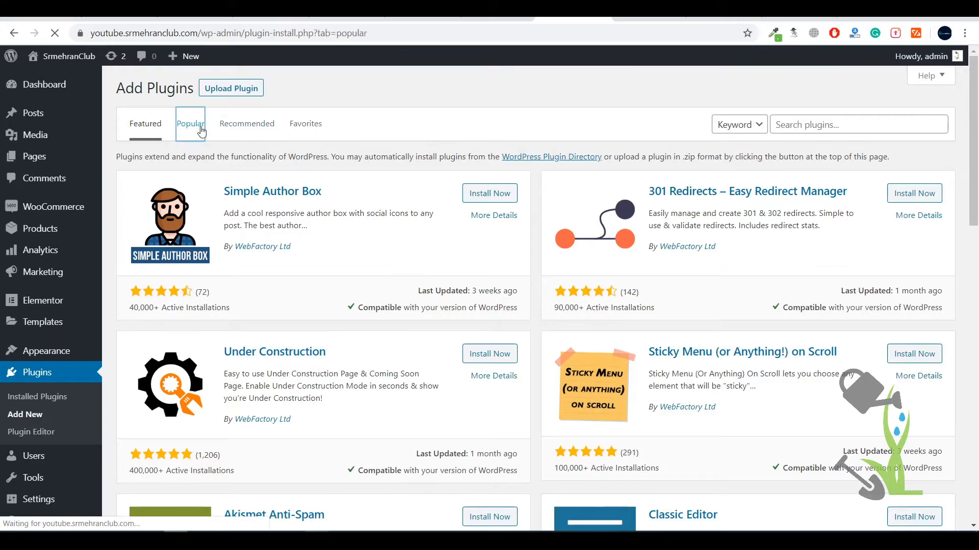
pyautogui.scroll(-20, 532, 230)
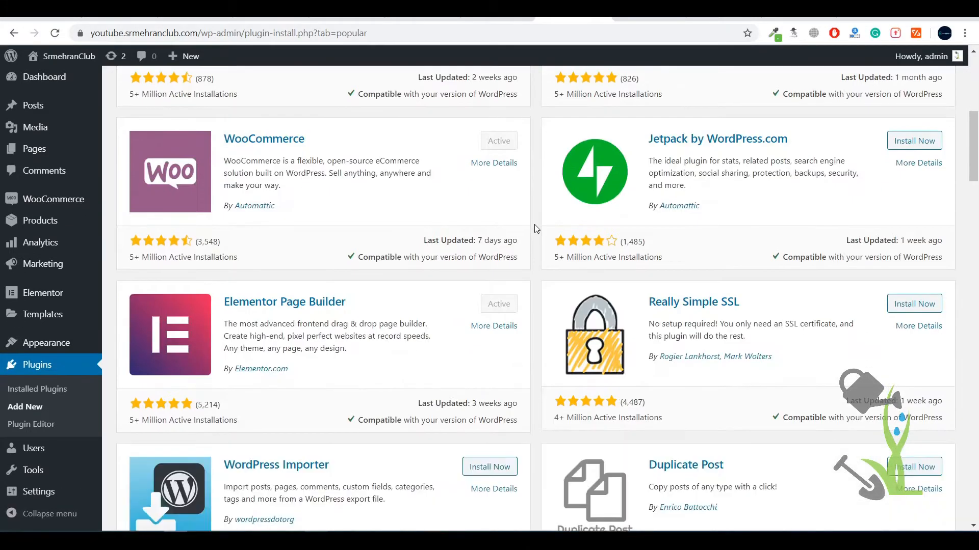
# - Try to install the plugin from the uploaded file codecanyon-8732899-the-loading-bar-wordpress-plugin-wordpress-plugin.zip
pyautogui.scroll(-5, 536, 227)
pyautogui.scroll(20, 534, 225)
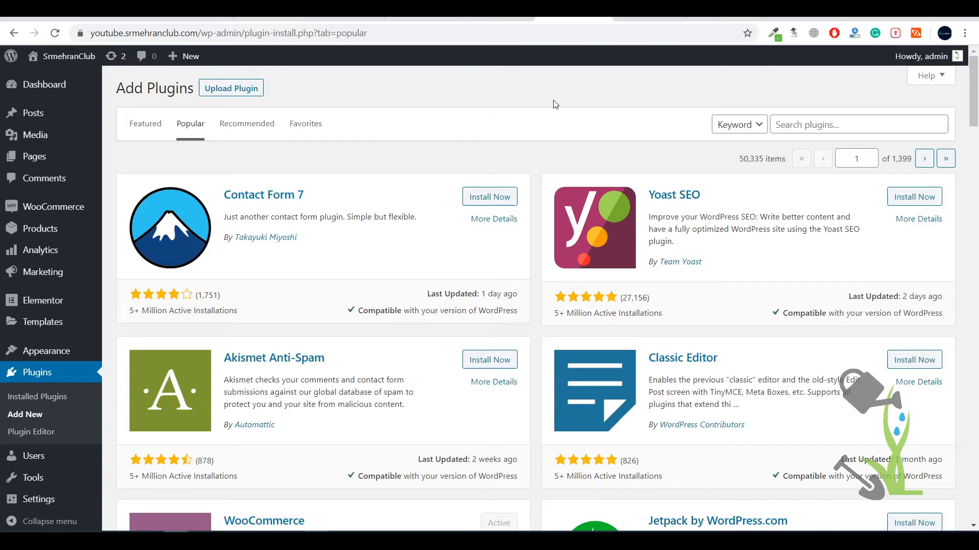
pyautogui.click(240, 89)
pyautogui.click(458, 203)
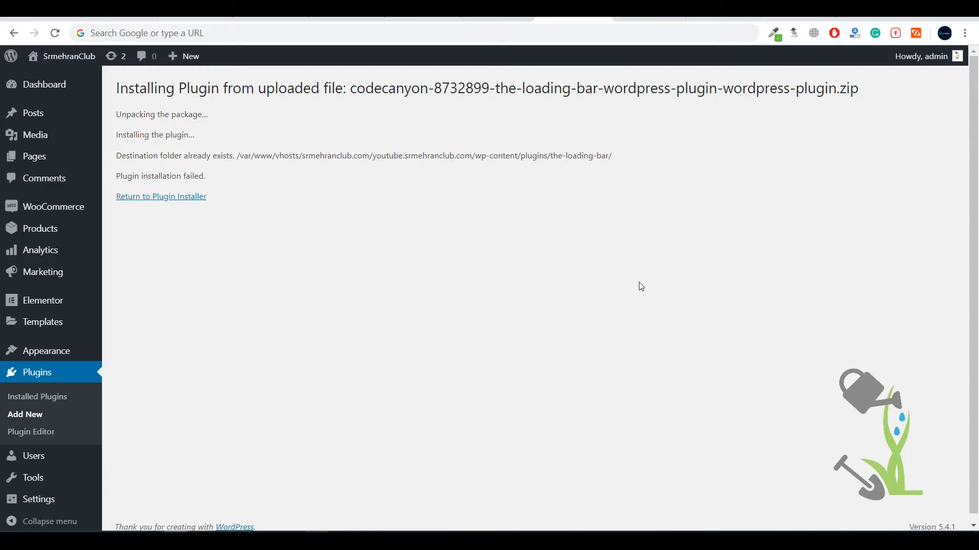
pyautogui.moveTo(117, 157); pyautogui.dragTo(269, 168)
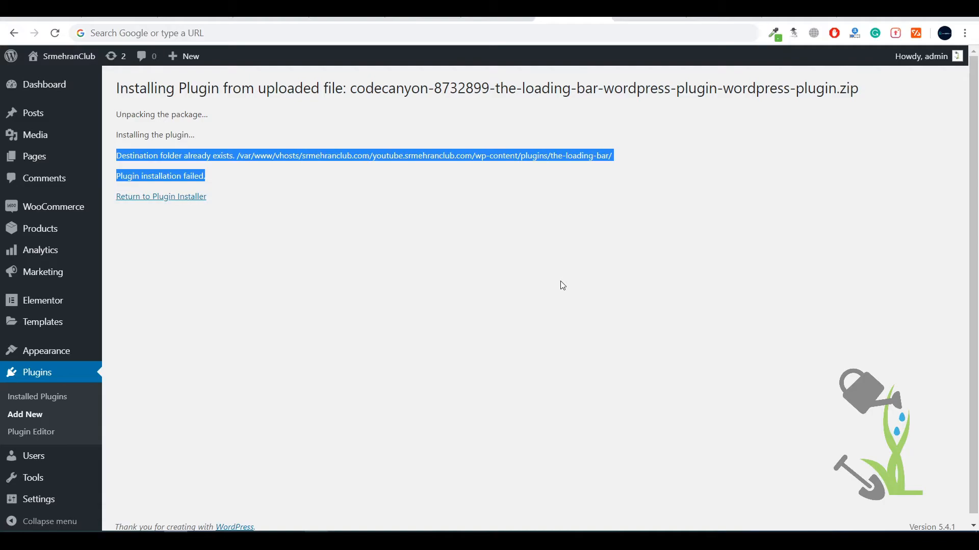
# - Activate The Loading Bar among the installed plugins and dismiss its automatic updates notice
pyautogui.click(80, 399)
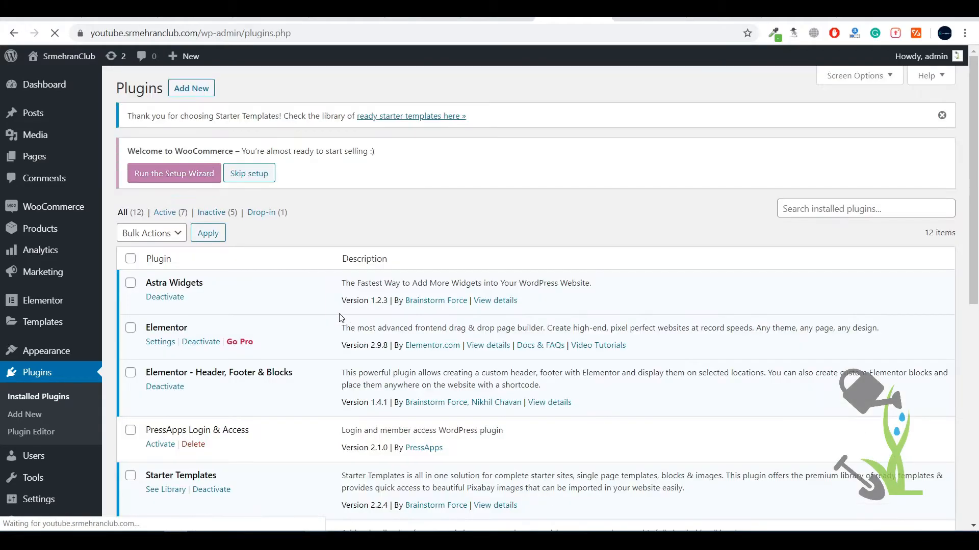
pyautogui.scroll(-1, 352, 309)
pyautogui.scroll(-6, 351, 309)
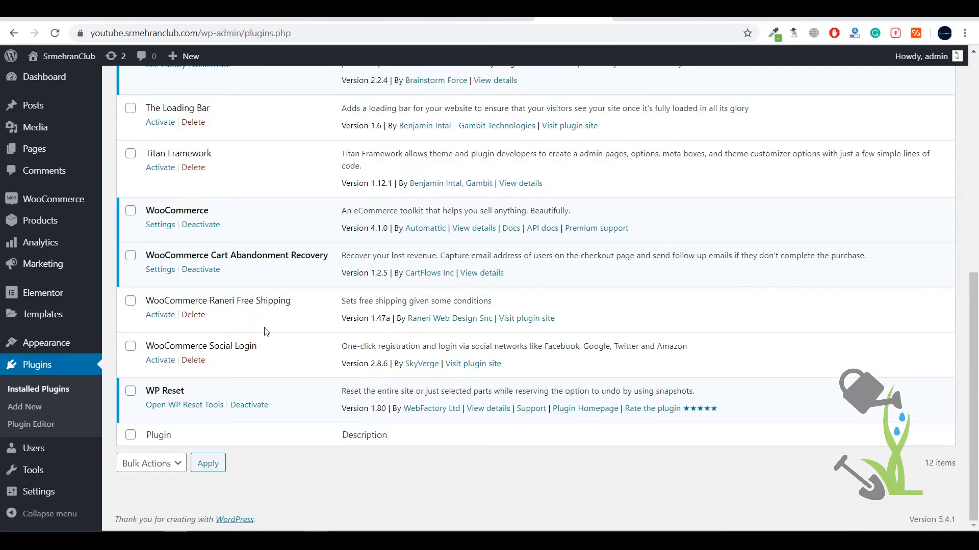
pyautogui.scroll(2, 202, 313)
pyautogui.moveTo(133, 245); pyautogui.dragTo(219, 236)
pyautogui.click(160, 252)
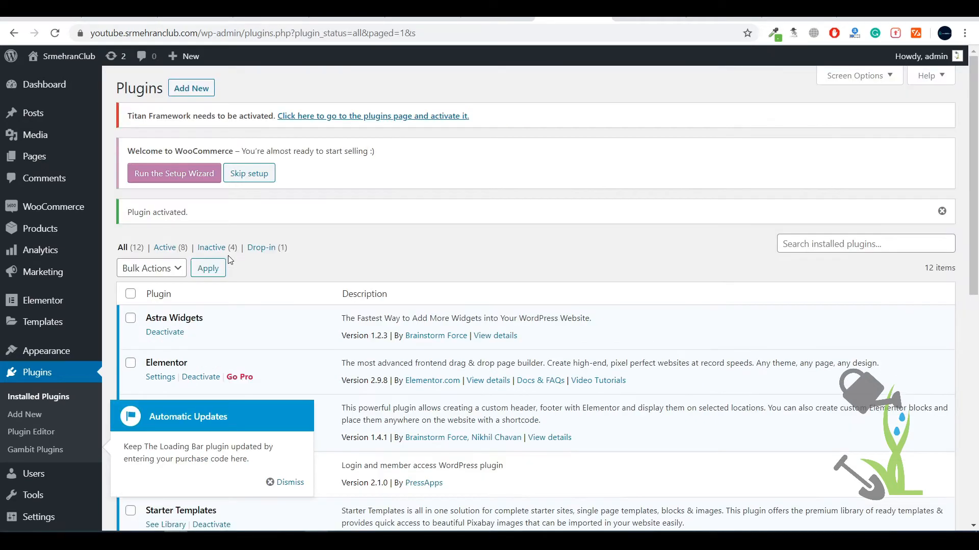
pyautogui.click(296, 482)
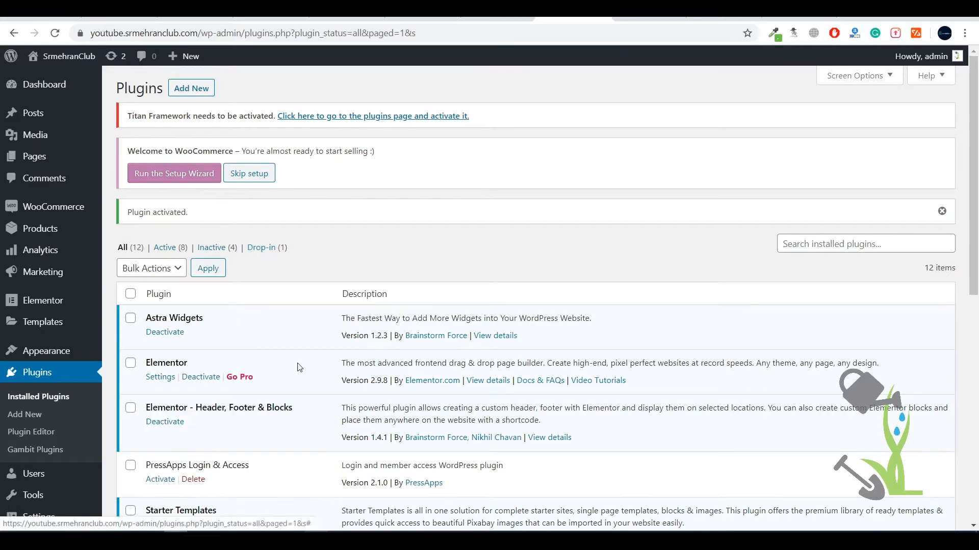
# - Look for The Loading Bar's options and open the Gambit Plugins activation page
pyautogui.scroll(-5, 296, 385)
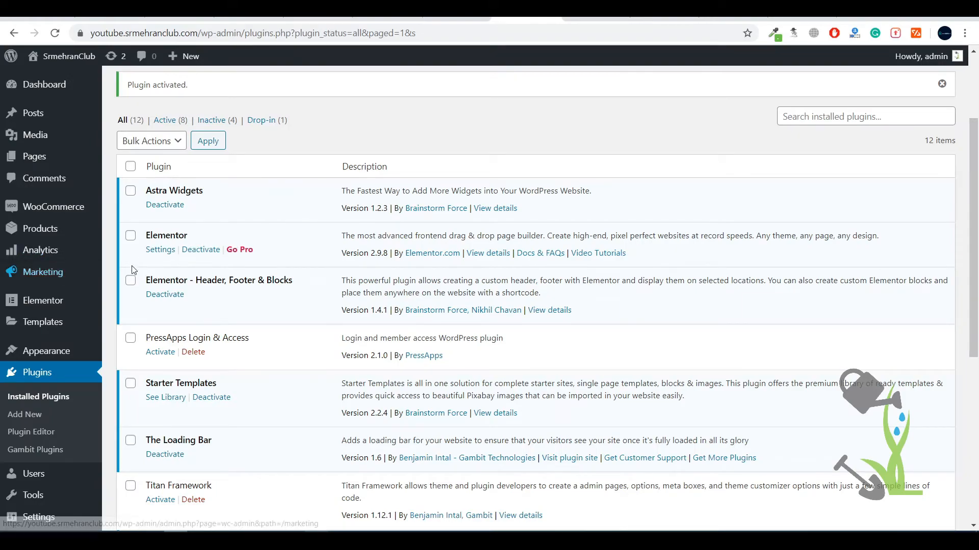
pyautogui.scroll(-3, 97, 296)
pyautogui.scroll(-3, 77, 356)
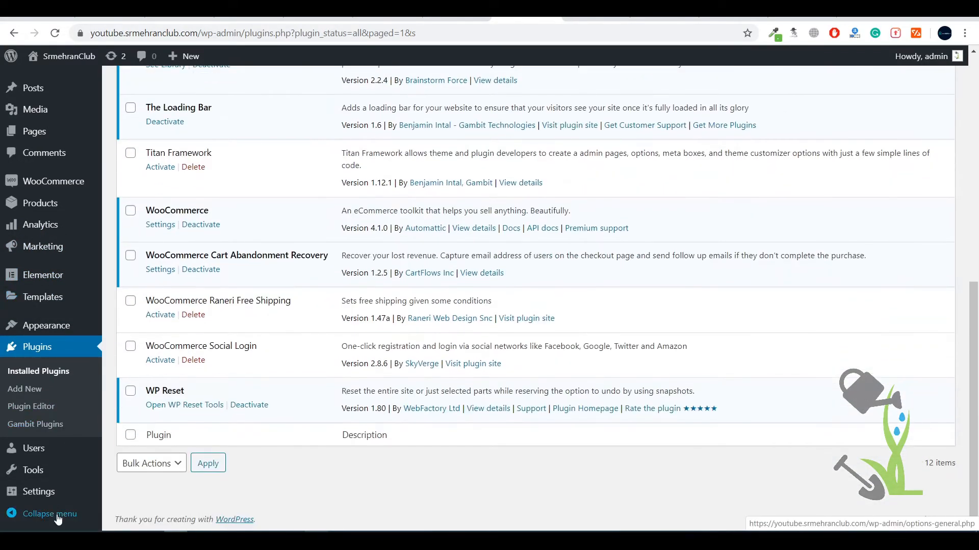
pyautogui.moveTo(60, 476)
pyautogui.scroll(2, 61, 255)
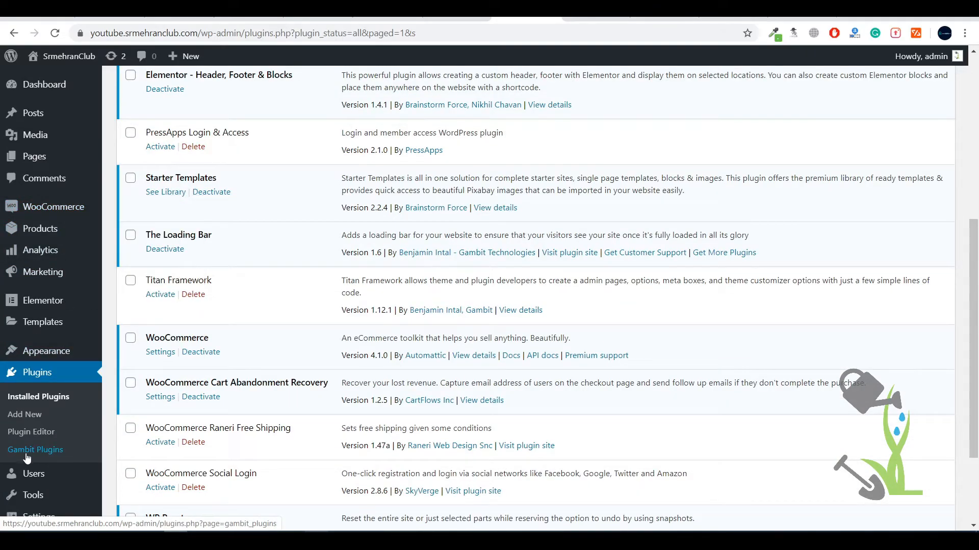
pyautogui.click(46, 458)
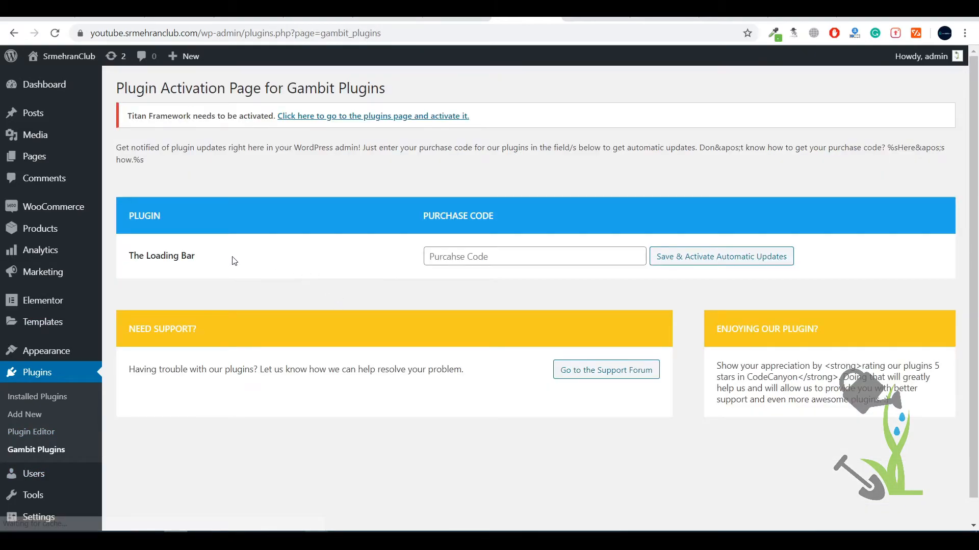
# - Follow the Titan Framework notice to the installed plugins and activate Titan Framework
pyautogui.moveTo(127, 120); pyautogui.dragTo(198, 119)
pyautogui.click(429, 122)
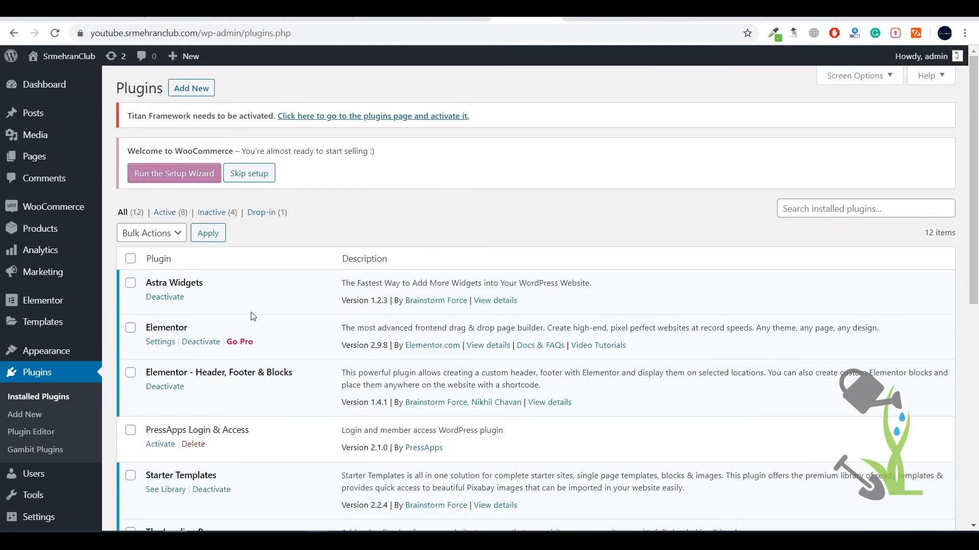
pyautogui.scroll(-8, 278, 260)
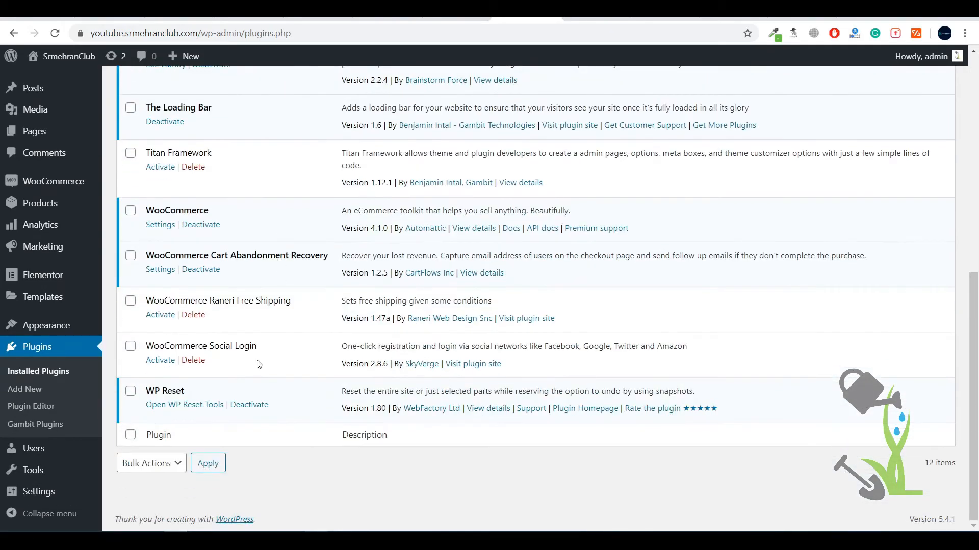
pyautogui.scroll(1, 163, 207)
pyautogui.moveTo(158, 211); pyautogui.dragTo(255, 214)
pyautogui.click(160, 230)
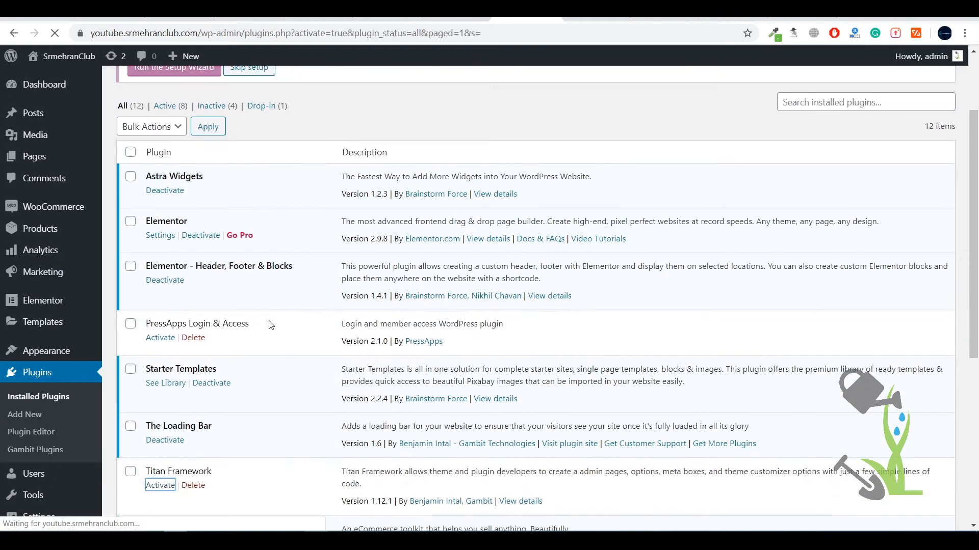
# - Open the settings page of The Loading Bar plugin
pyautogui.scroll(-2, 265, 325)
pyautogui.scroll(-4, 189, 285)
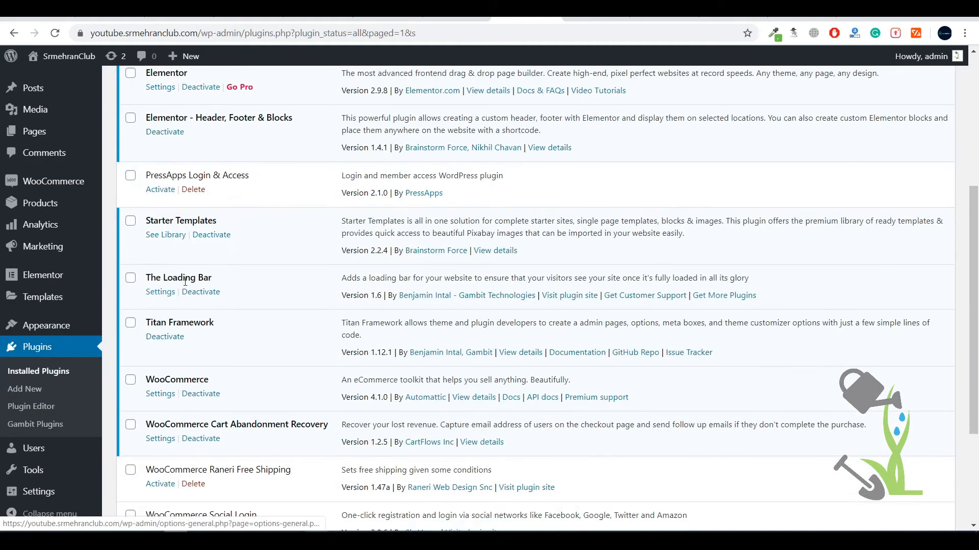
pyautogui.scroll(-3, 183, 286)
pyautogui.scroll(3, 54, 323)
pyautogui.scroll(-3, 53, 323)
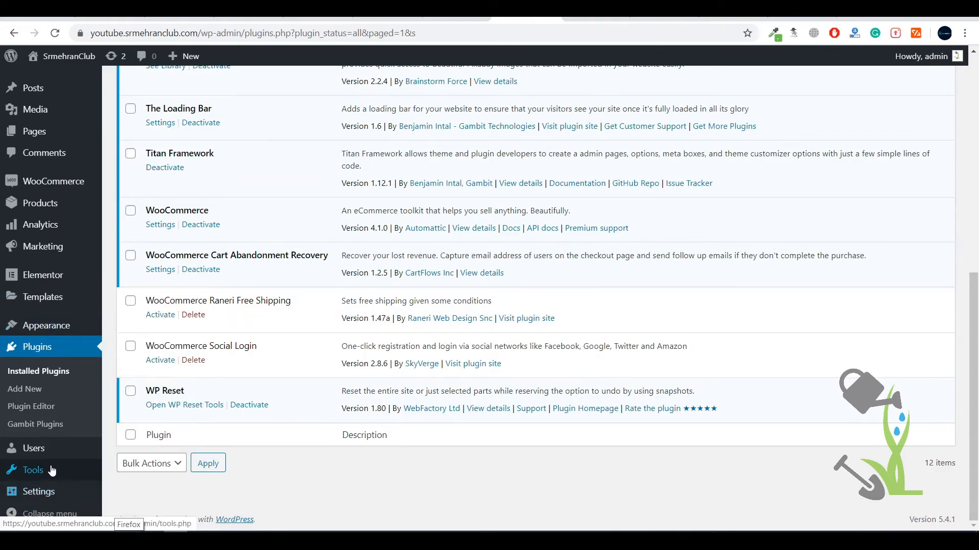
pyautogui.moveTo(60, 330)
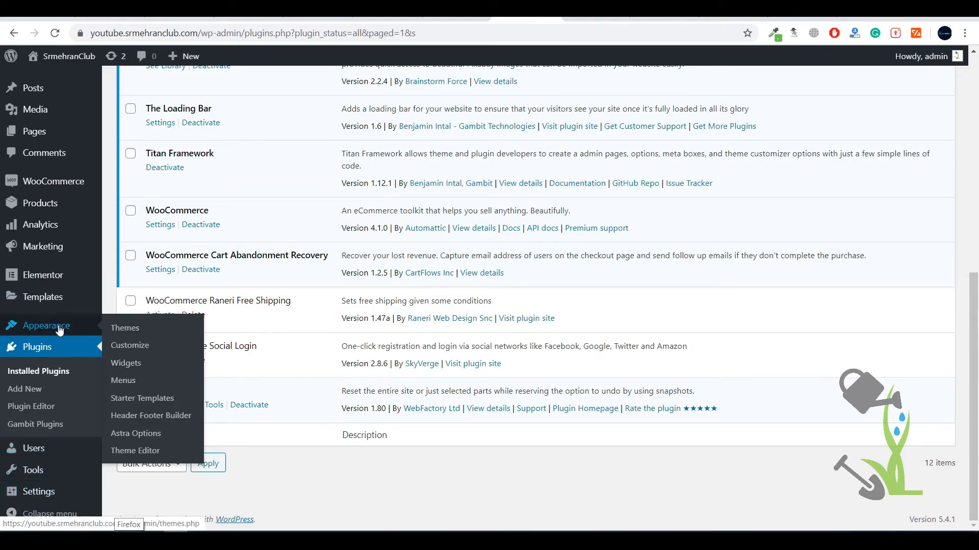
pyautogui.moveTo(69, 497)
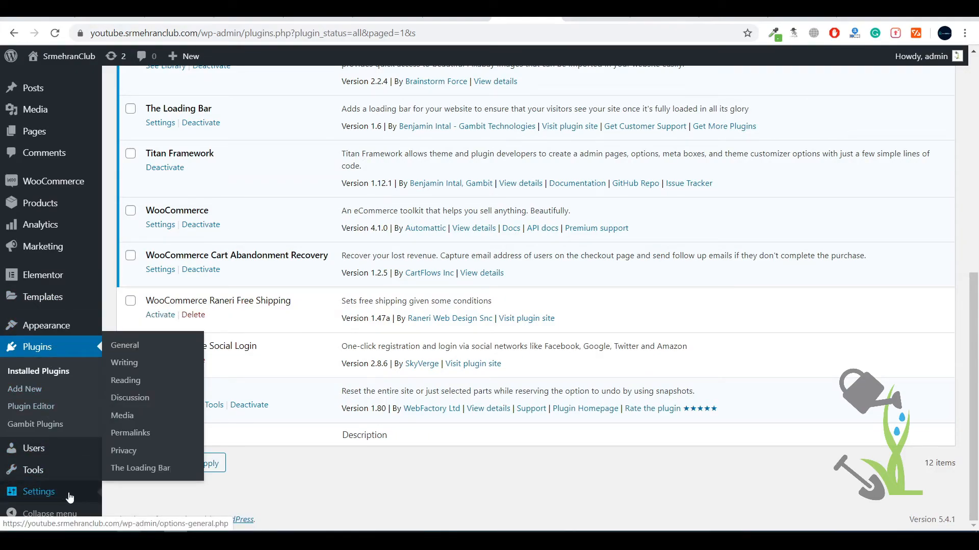
pyautogui.click(147, 473)
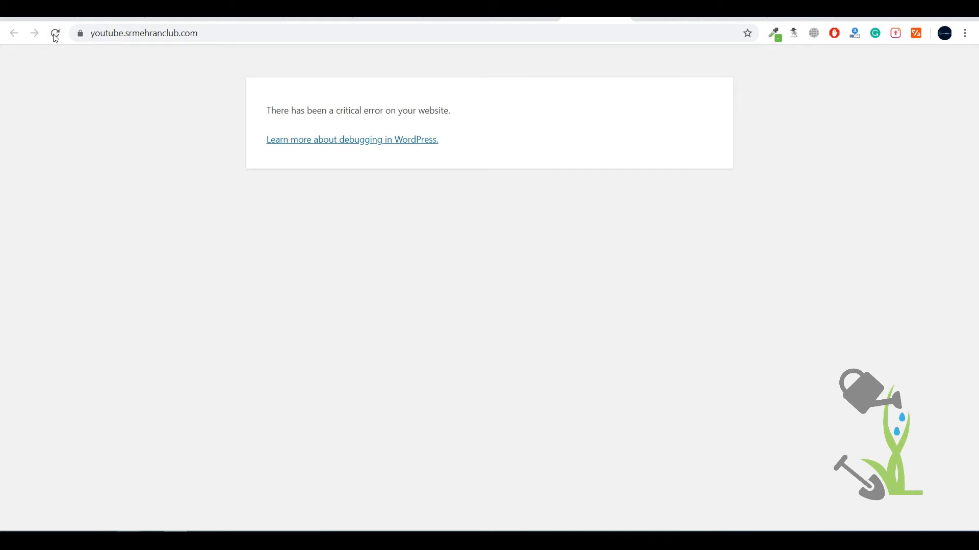
# - Reload the store's homepage to check the loading screen, and return to The Loading Bar settings
pyautogui.click(55, 34)
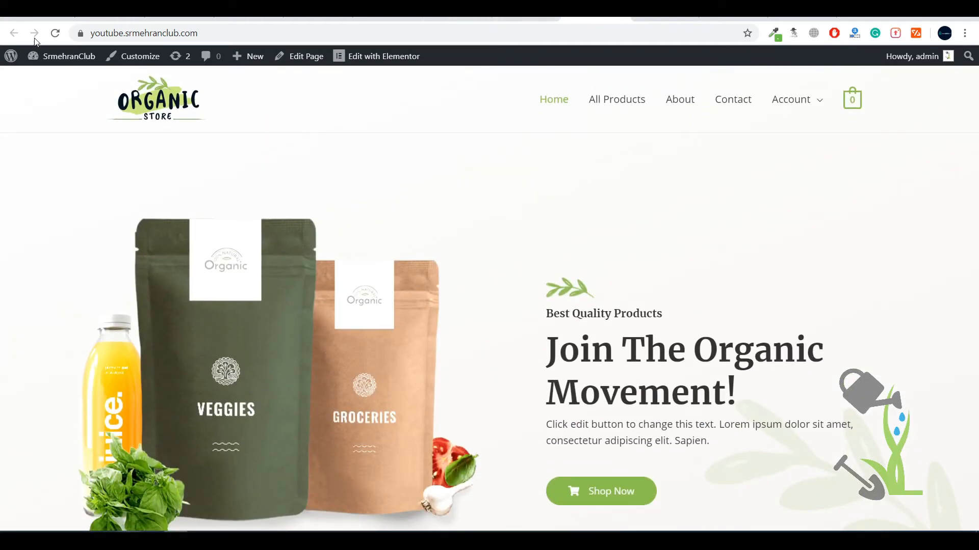
pyautogui.click(55, 32)
pyautogui.click(525, 11)
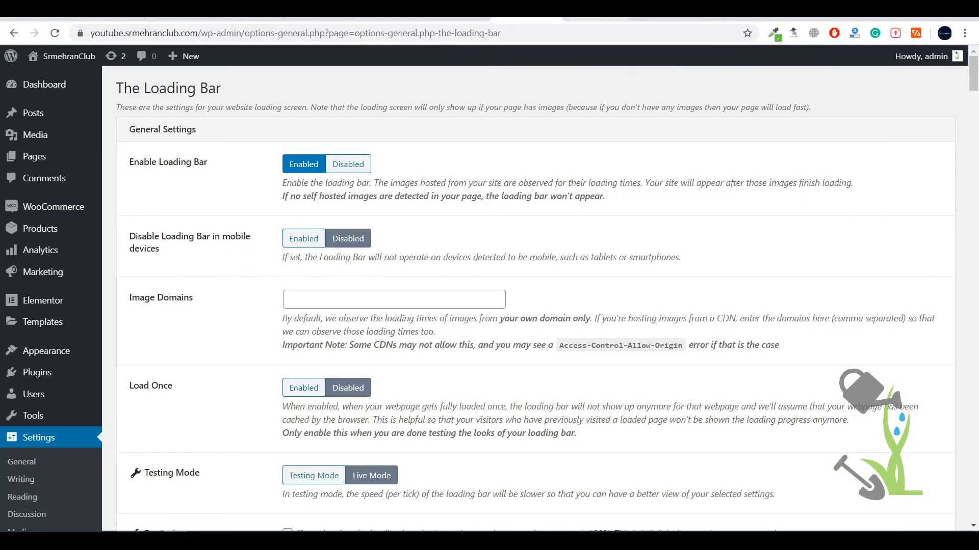
# - Set the loading GIF animation to 4 Moving Dots (32x32 white) in The Loading Bar settings
pyautogui.scroll(-5, 62, 428)
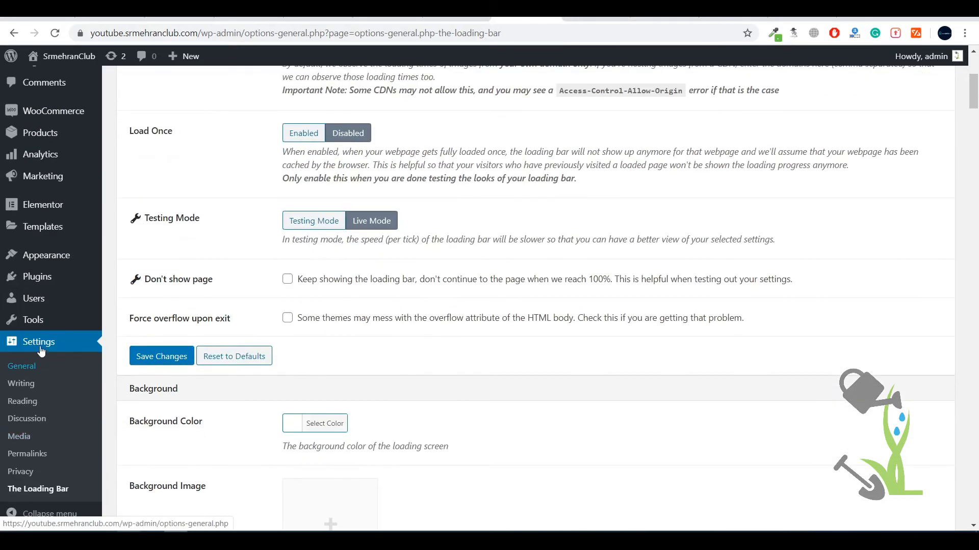
pyautogui.scroll(-10, 415, 298)
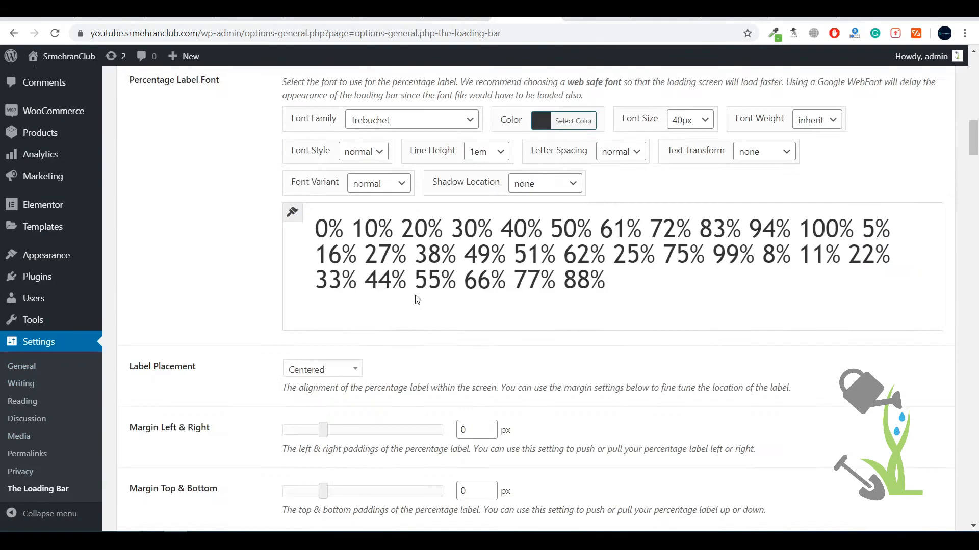
pyautogui.scroll(-10, 415, 298)
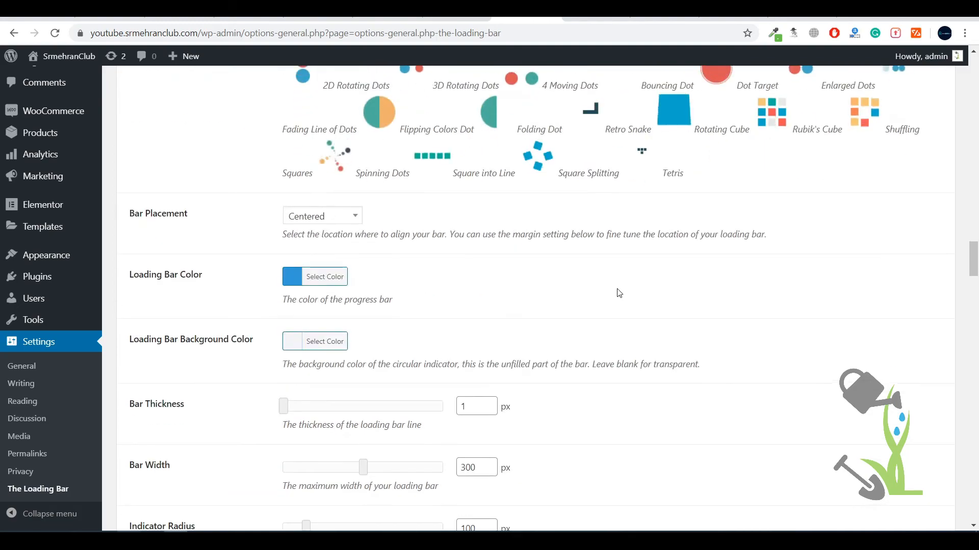
pyautogui.scroll(3, 439, 388)
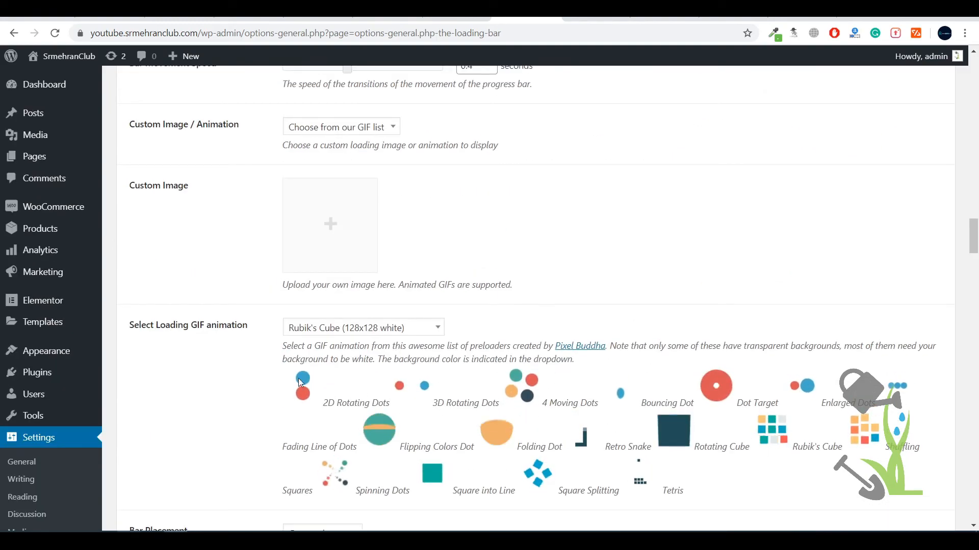
pyautogui.click(305, 333)
pyautogui.scroll(8, 339, 426)
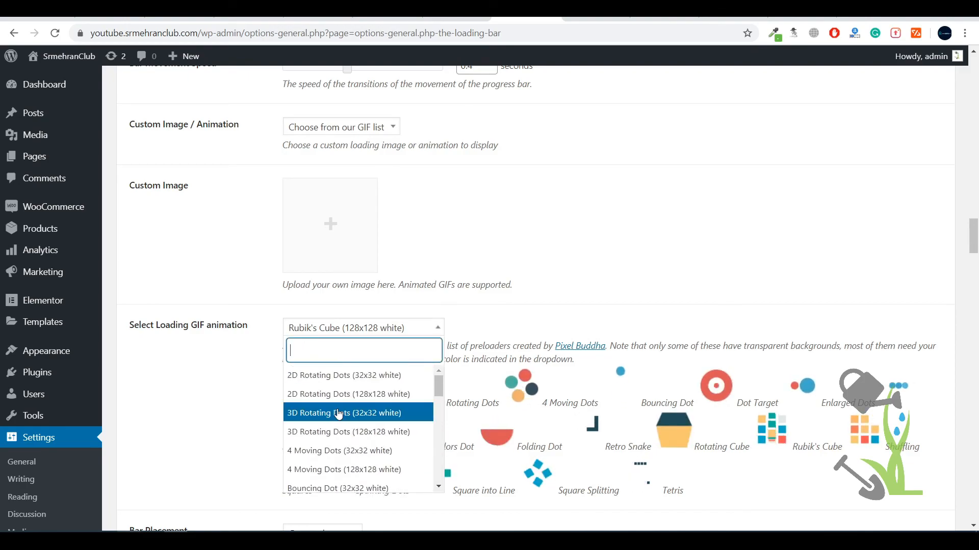
pyautogui.scroll(-1, 339, 427)
pyautogui.click(336, 386)
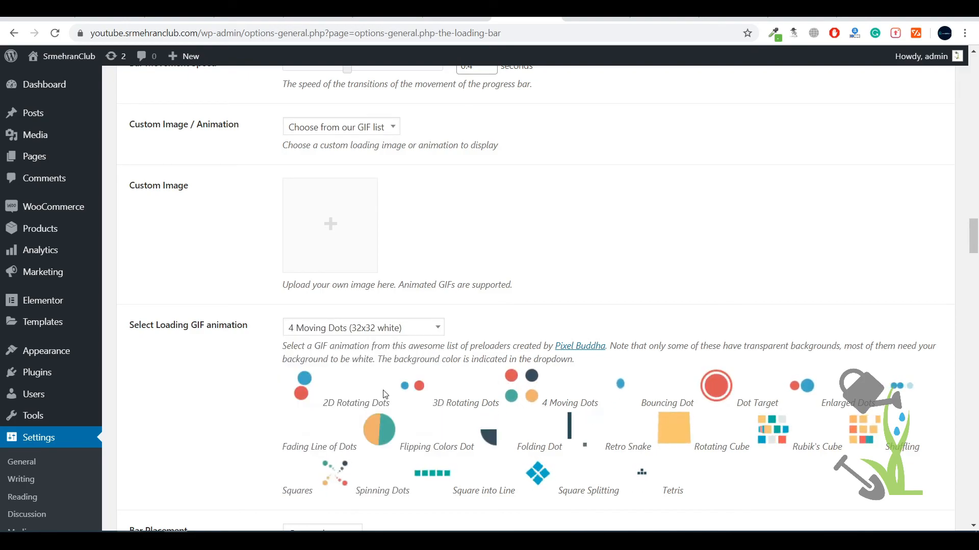
# - Save the changed loading bar settings and reload the store's homepage to check the loading animation
pyautogui.scroll(-20, 293, 432)
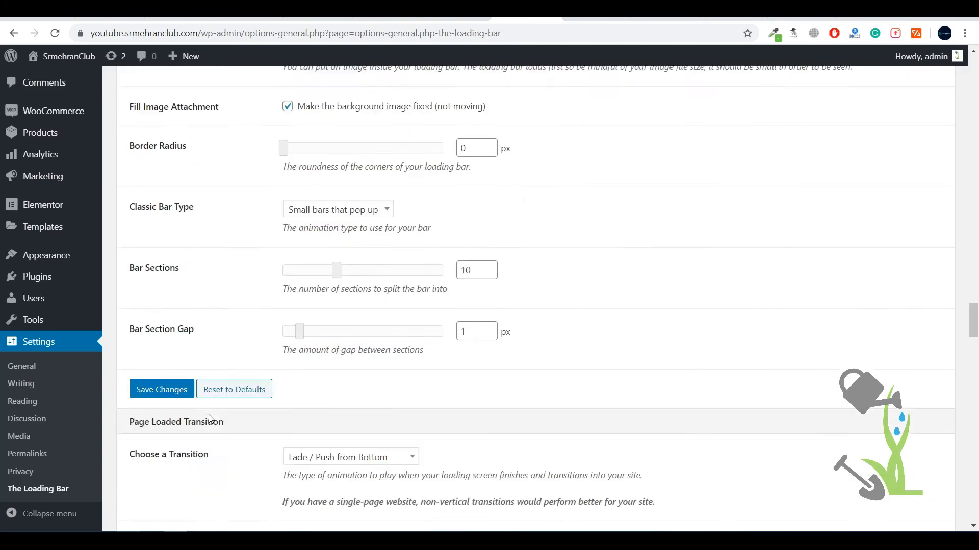
pyautogui.click(174, 306)
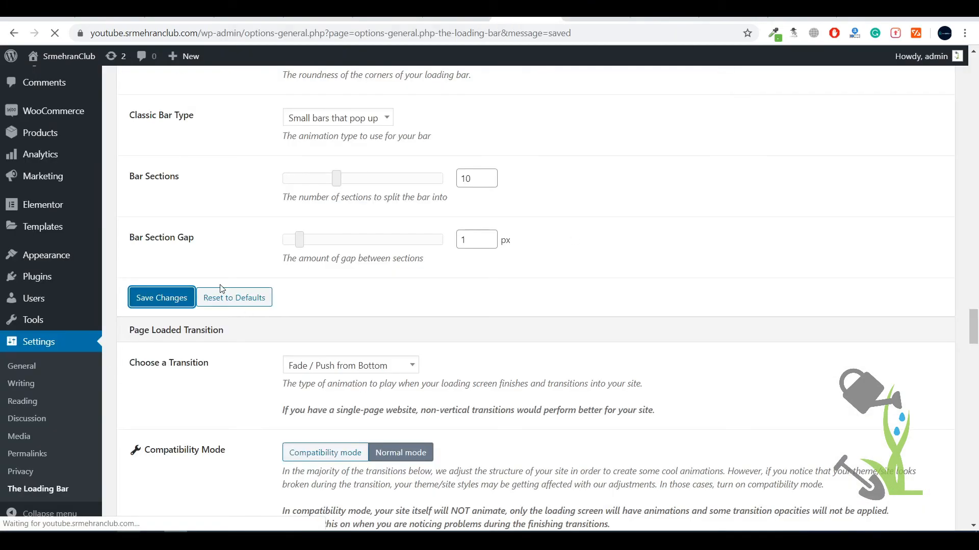
pyautogui.click(222, 289)
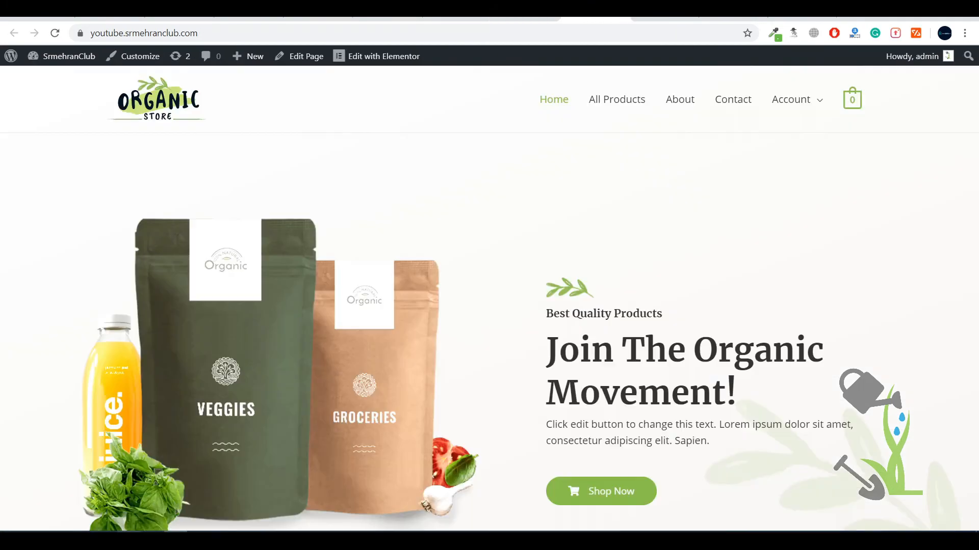
pyautogui.click(57, 34)
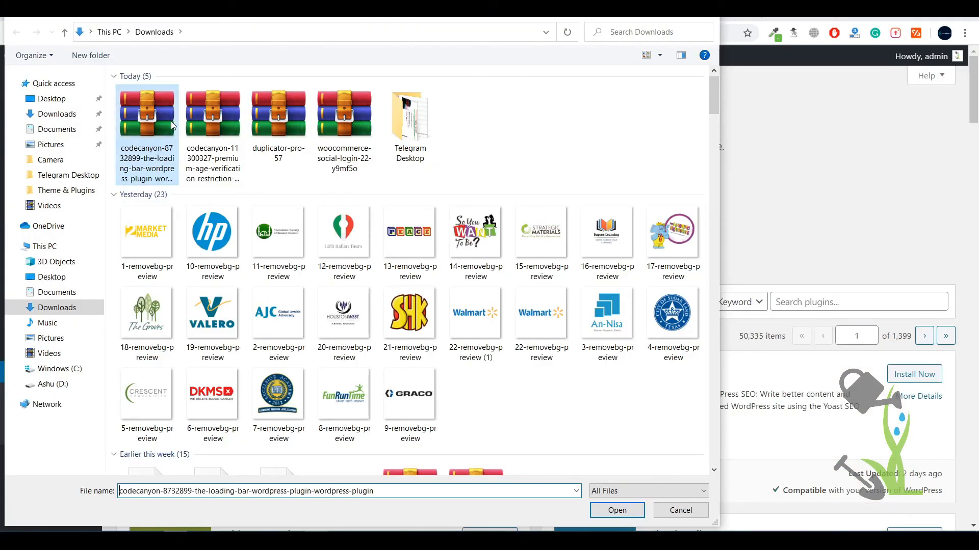
# - Choose the codecanyon-8732899-the-loading-bar-wordpress-plugin-wordpress-plugin archive from Downloads and start installing it as an uploaded plugin
pyautogui.doubleClick(170, 121)
pyautogui.click(617, 207)
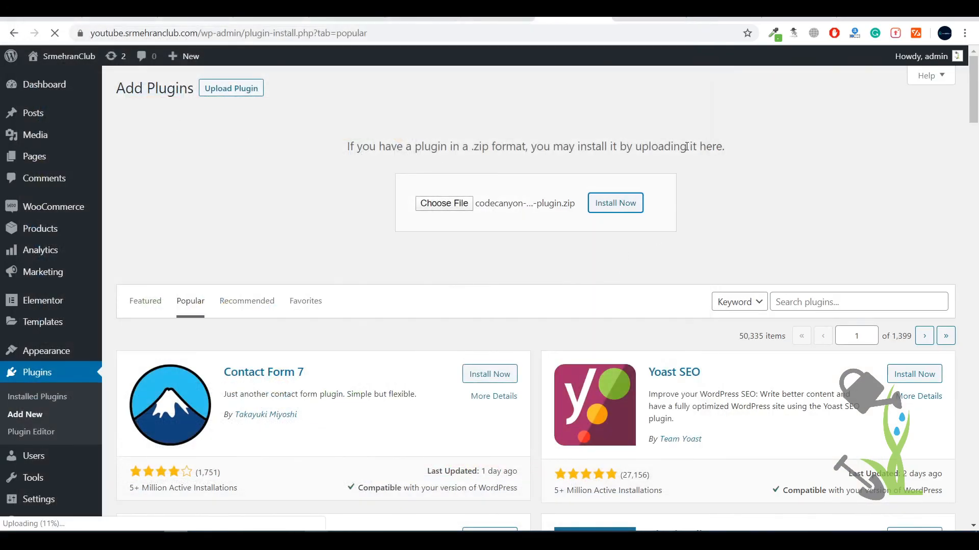